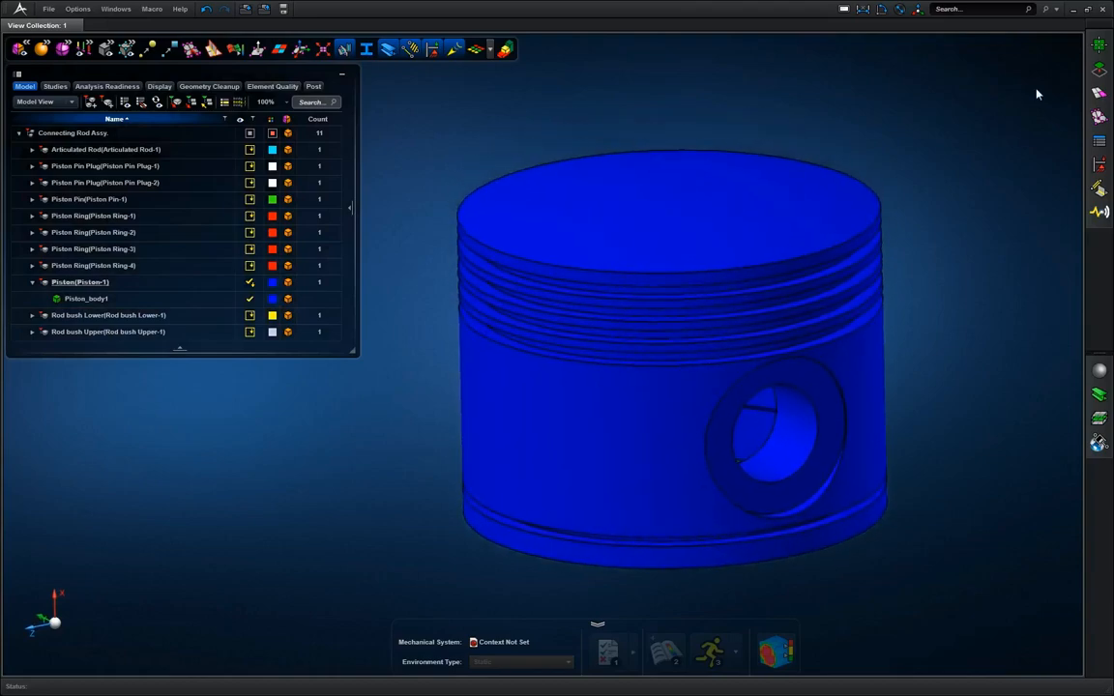
Create a solid mesh on the piston body with a 0.4 in mesh size
click(1099, 95)
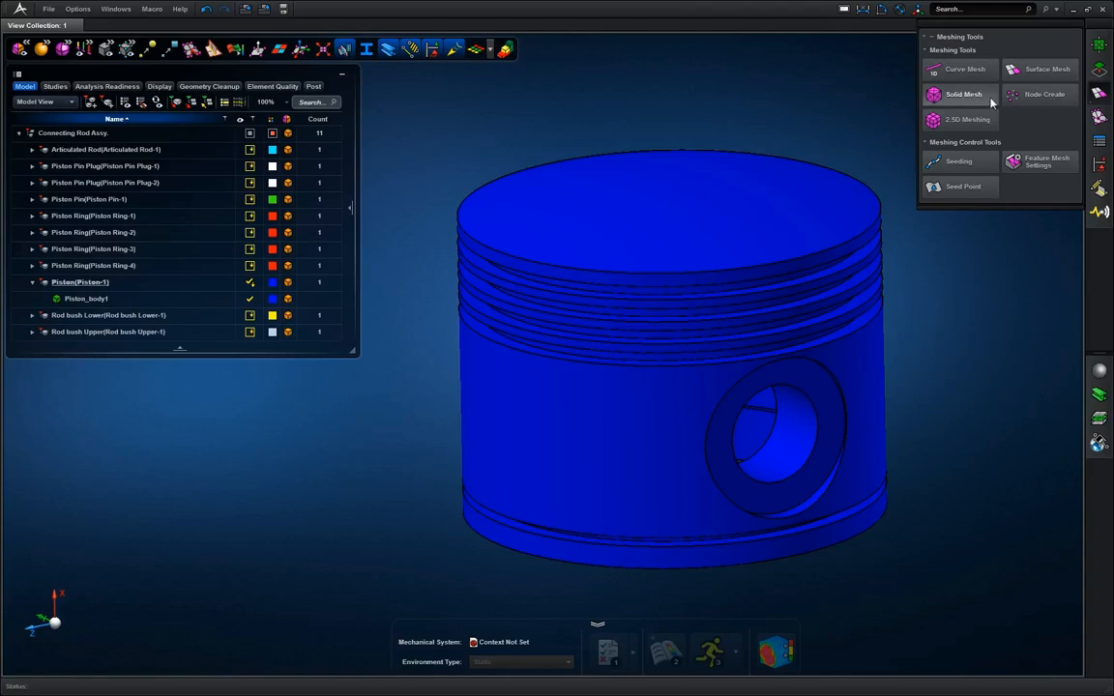
click(956, 94)
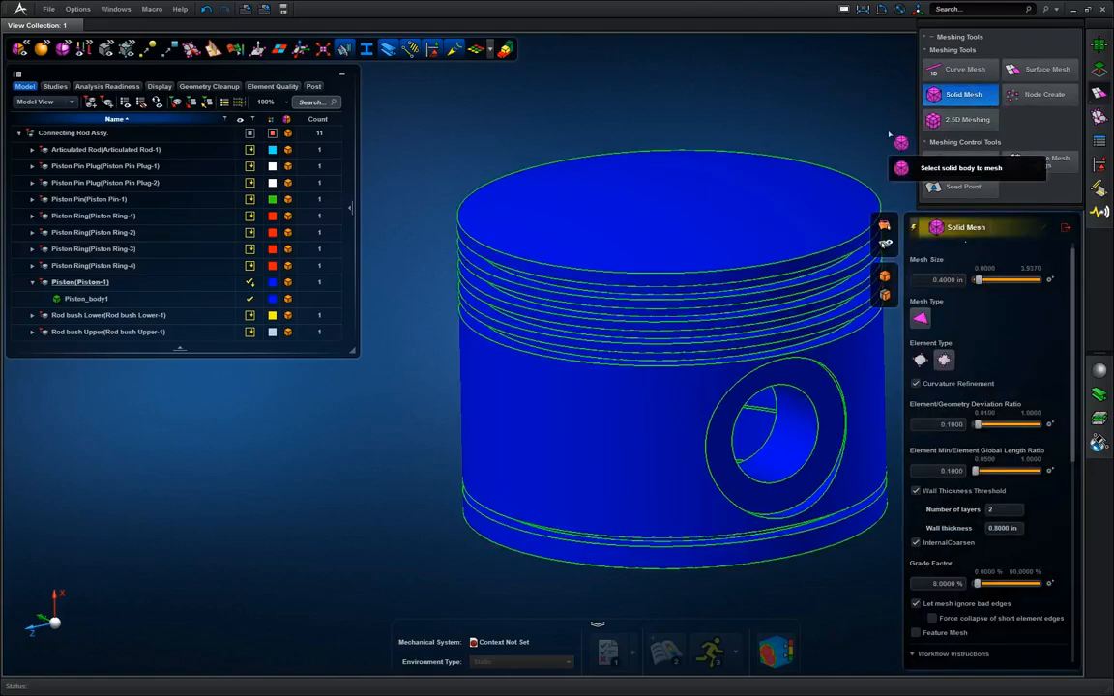
middle_drag(869, 130, 833, 126)
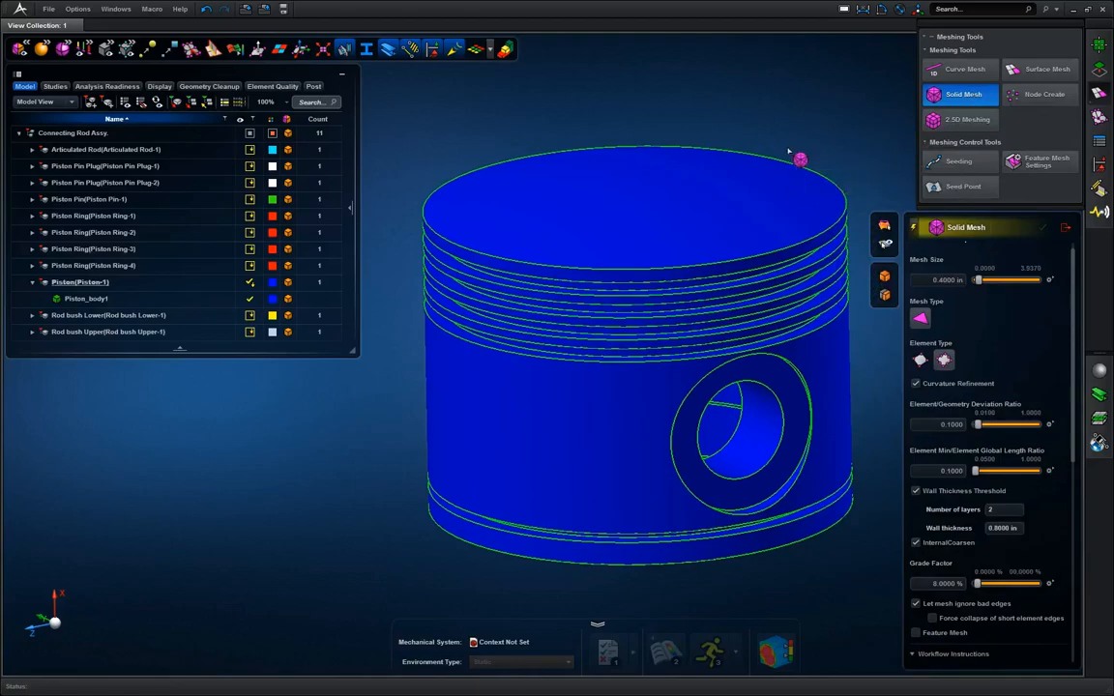
click(767, 181)
click(767, 180)
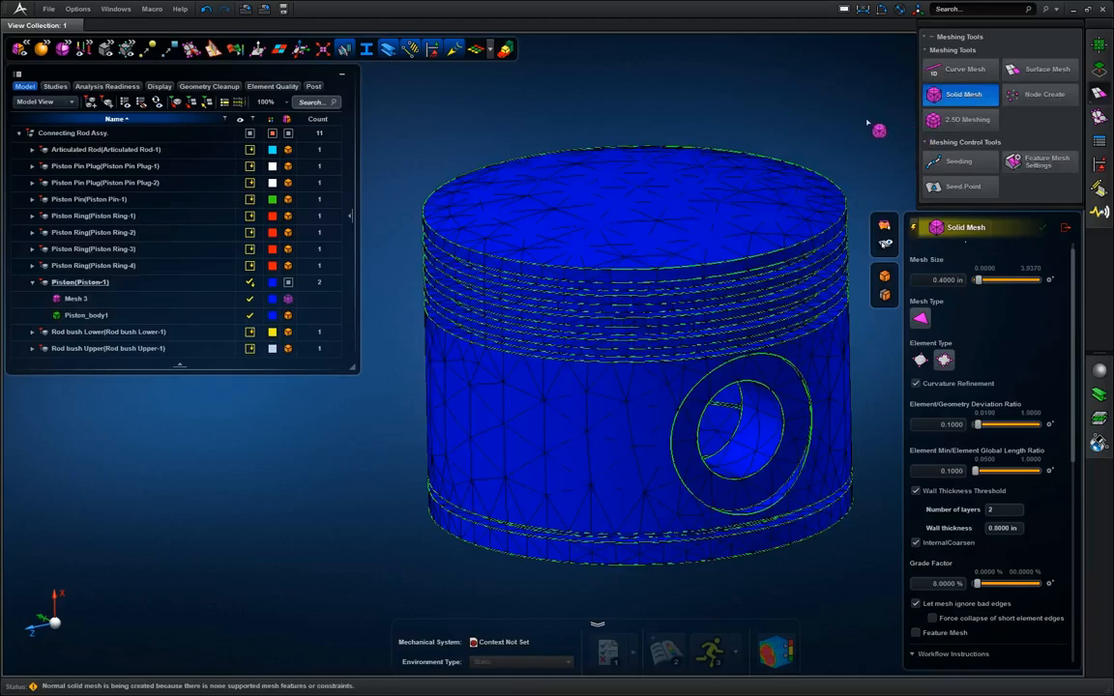
Examine the mesh around the piston's ring grooves, undo the solid mesh and leave the meshing tool
scroll(859, 293, up, 5)
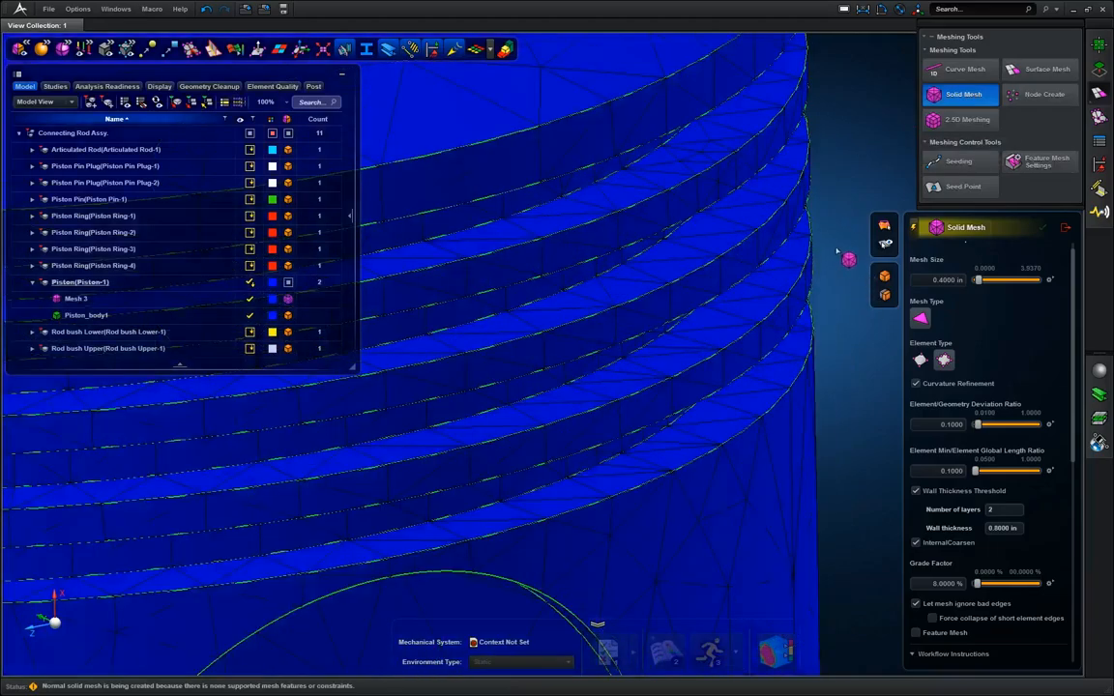
scroll(838, 250, down, 3)
scroll(837, 191, up, 2)
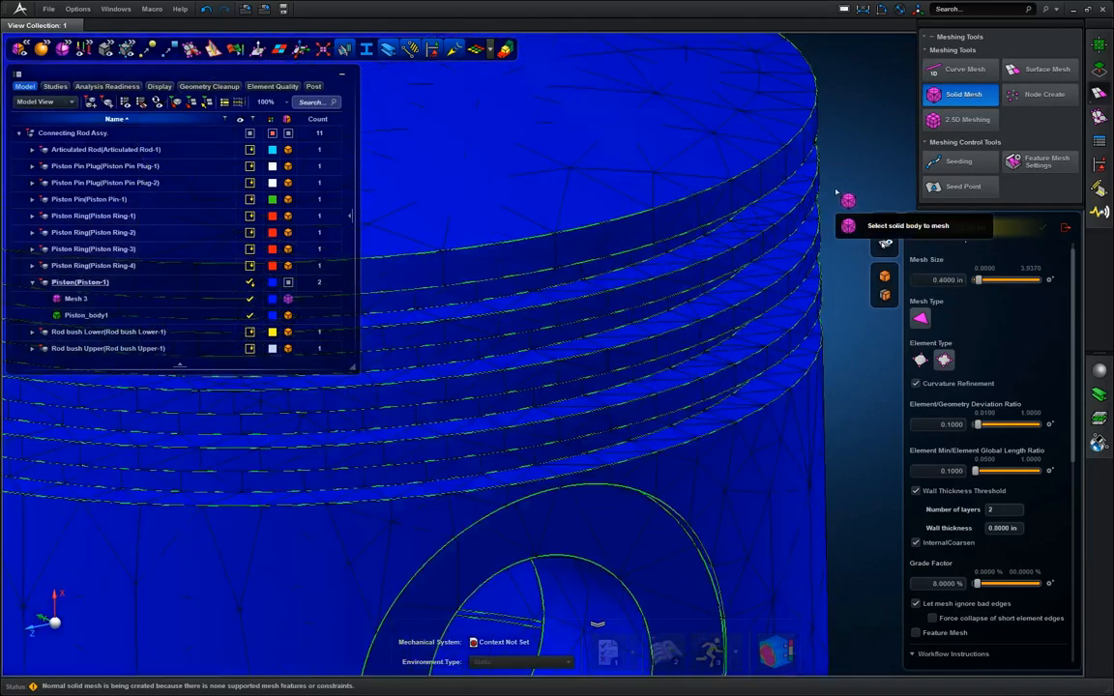
scroll(837, 191, down, 5)
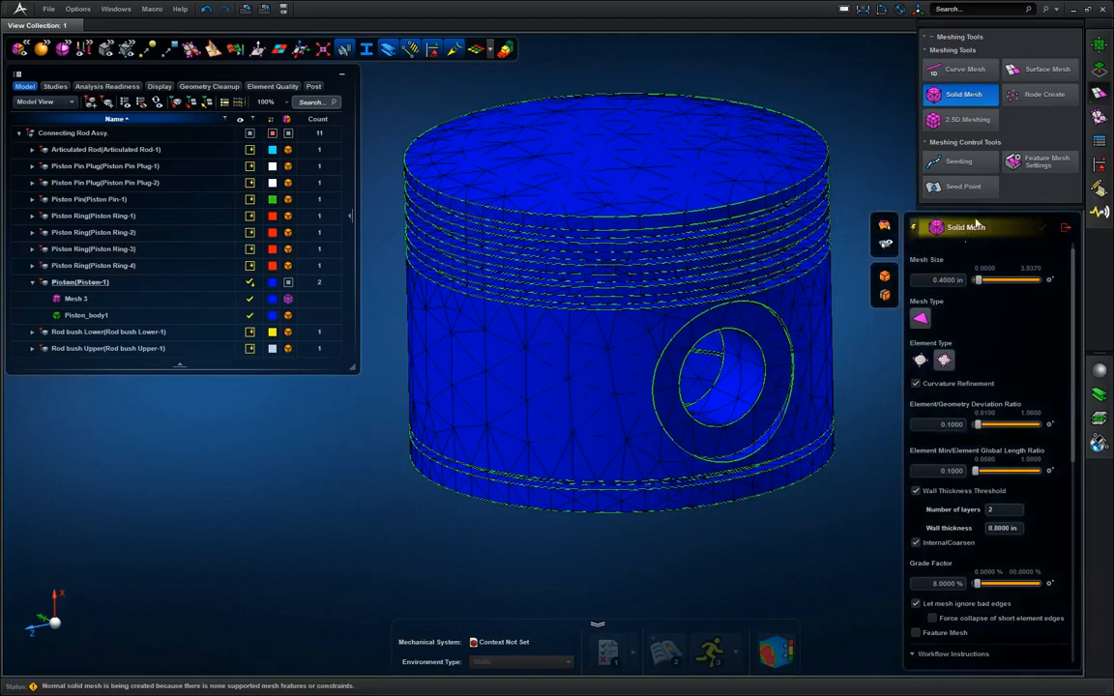
click(206, 9)
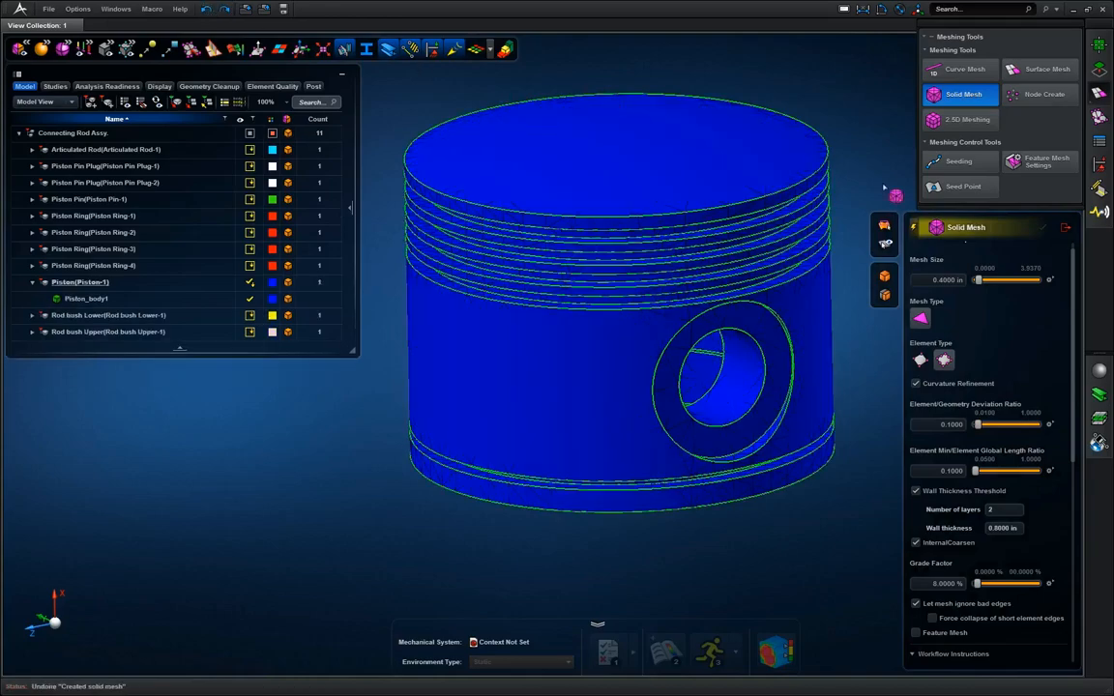
click(1062, 229)
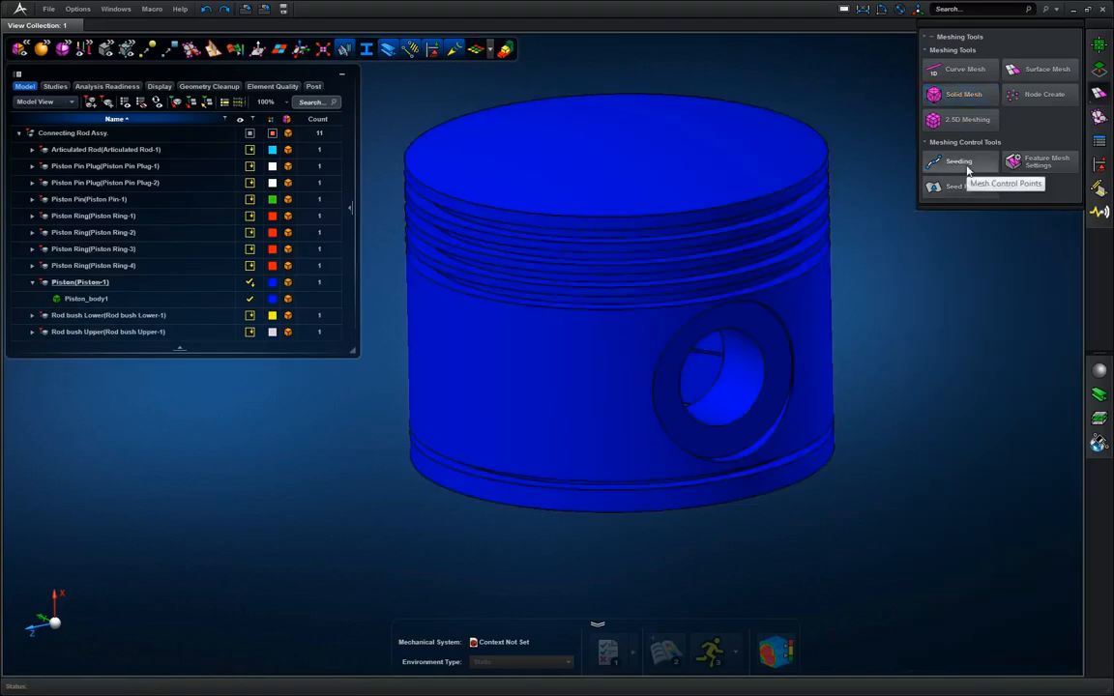
Seed the piston's top circular edge with 100 uniformly spaced element edges, and undo the seeding
mouse_move(967, 170)
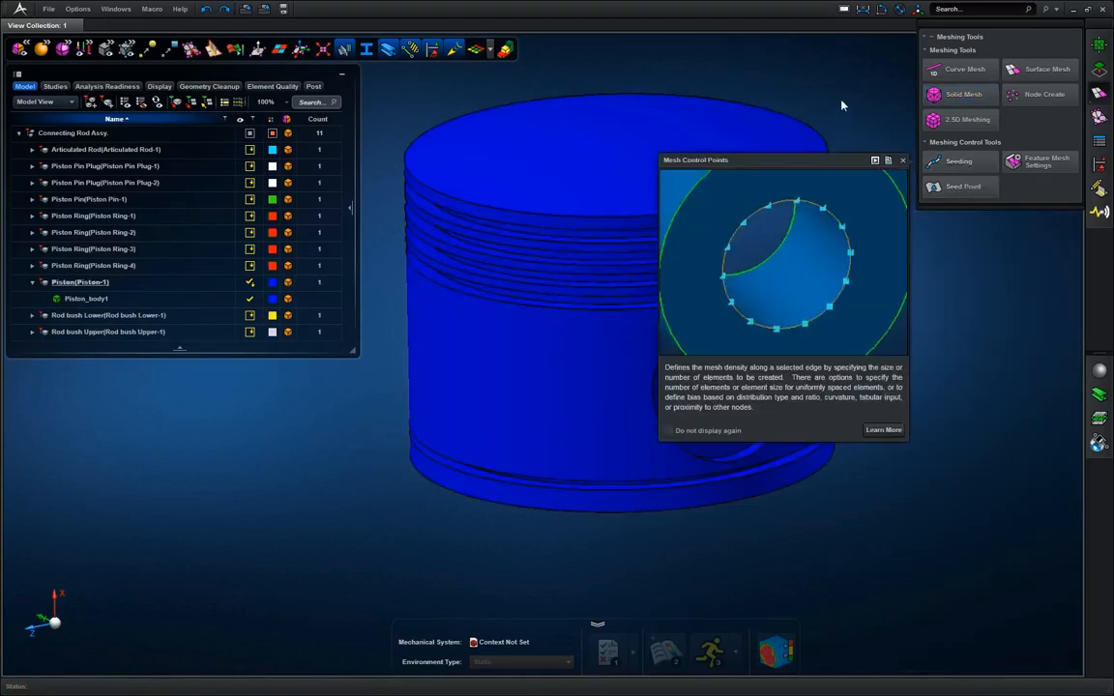
click(825, 191)
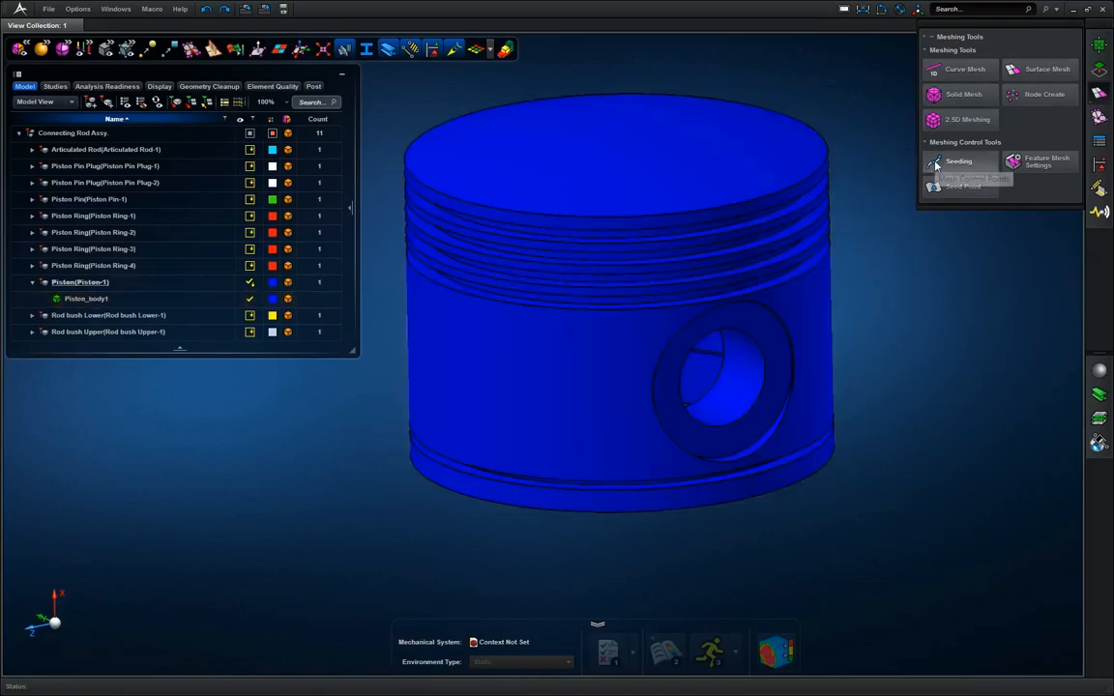
mouse_move(936, 166)
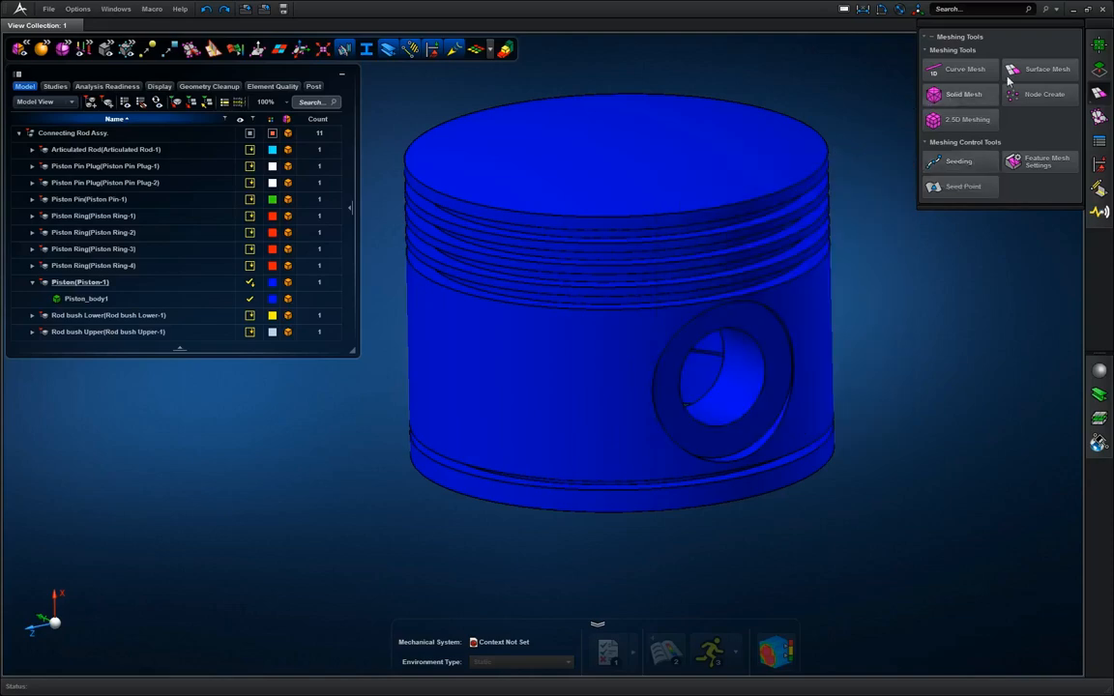
click(952, 162)
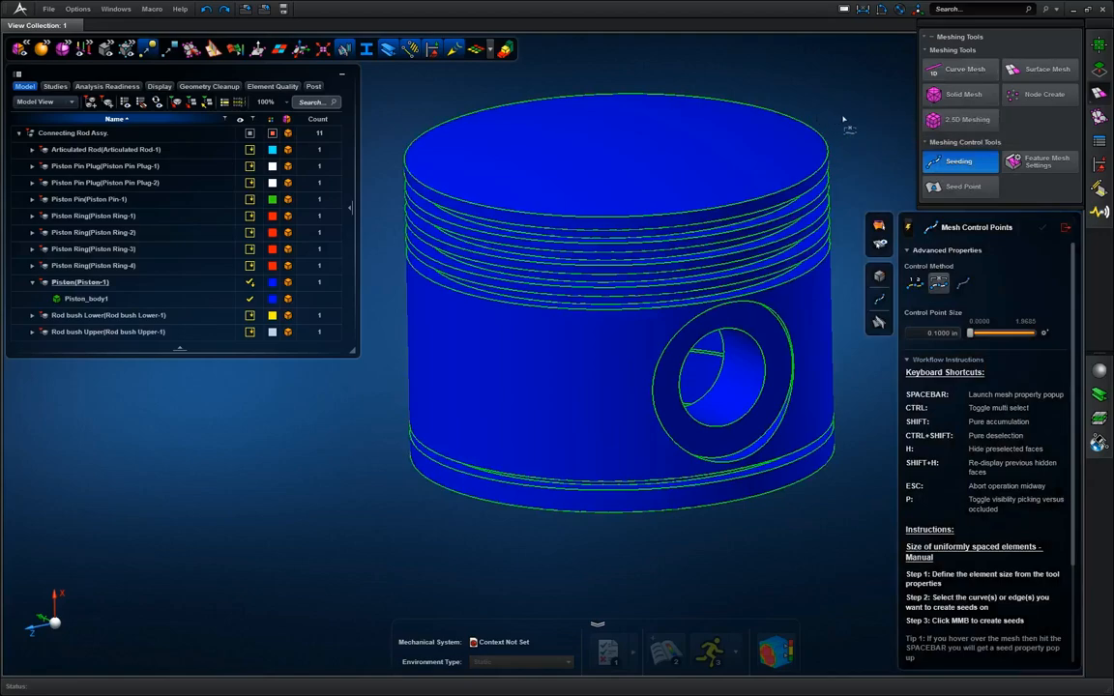
click(921, 286)
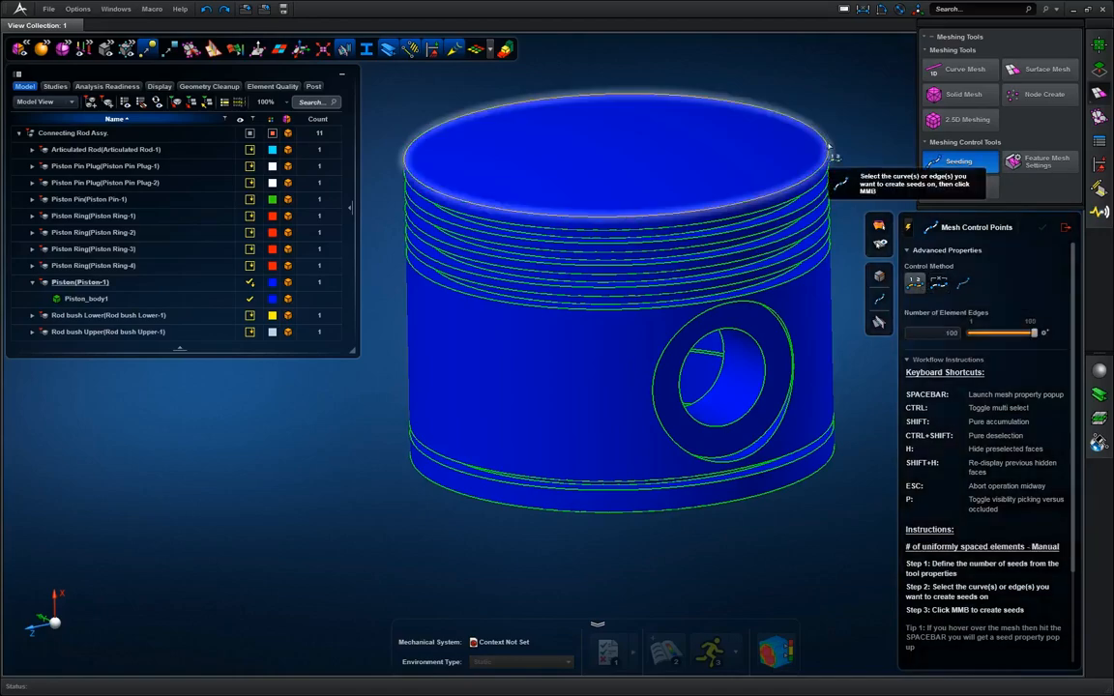
click(762, 132)
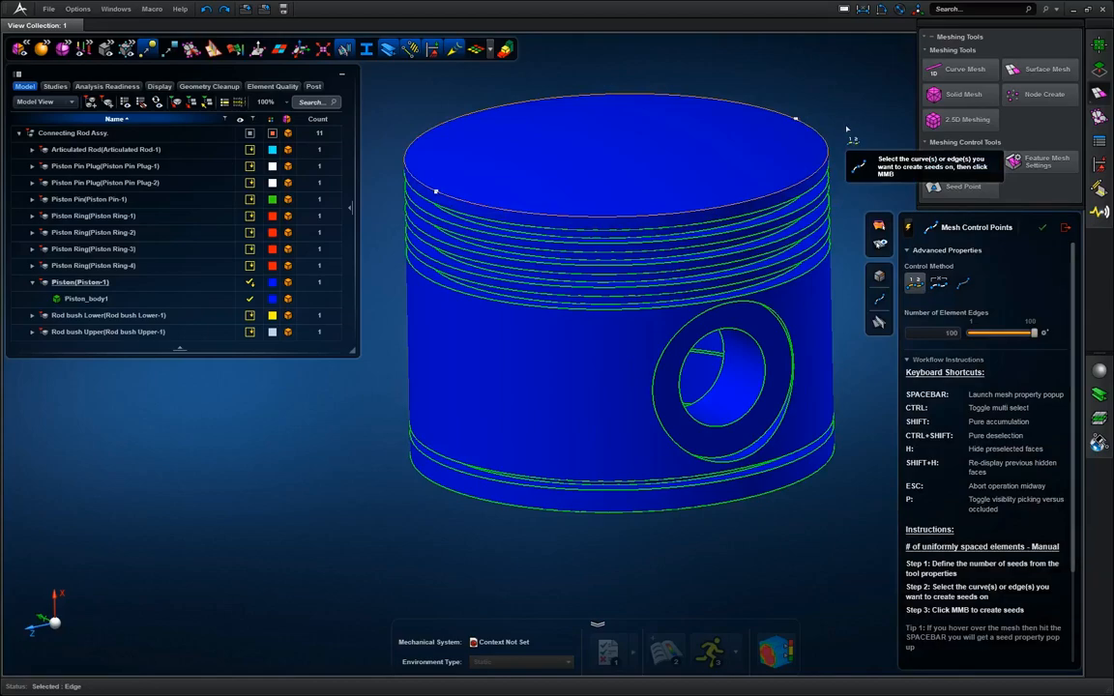
middle_click(847, 129)
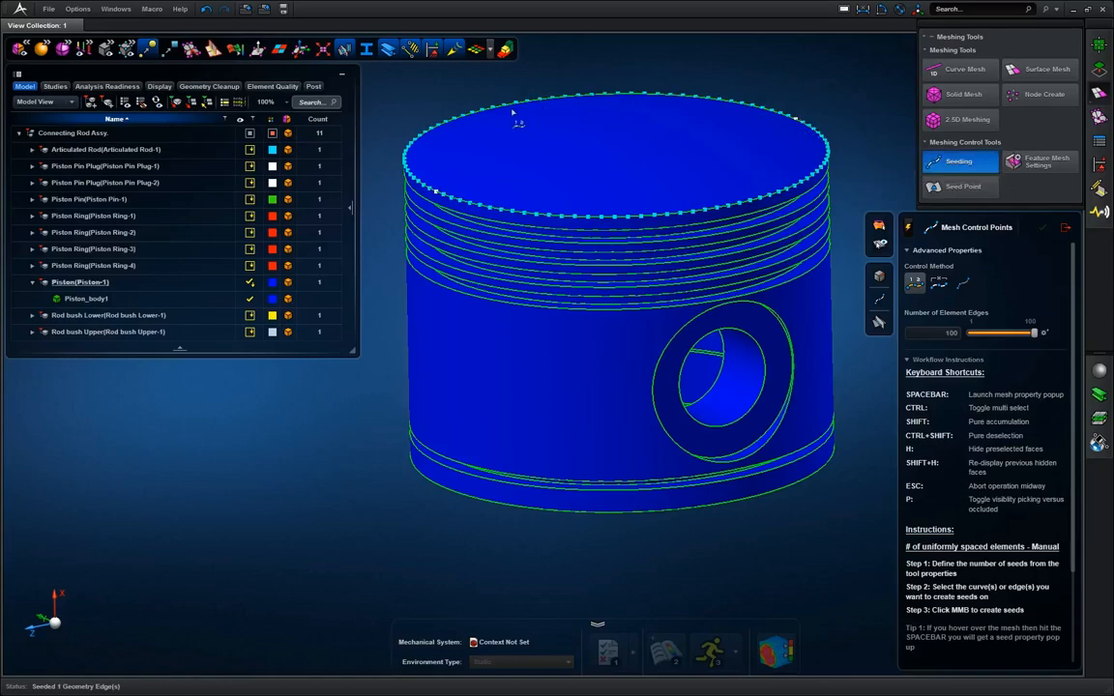
click(205, 11)
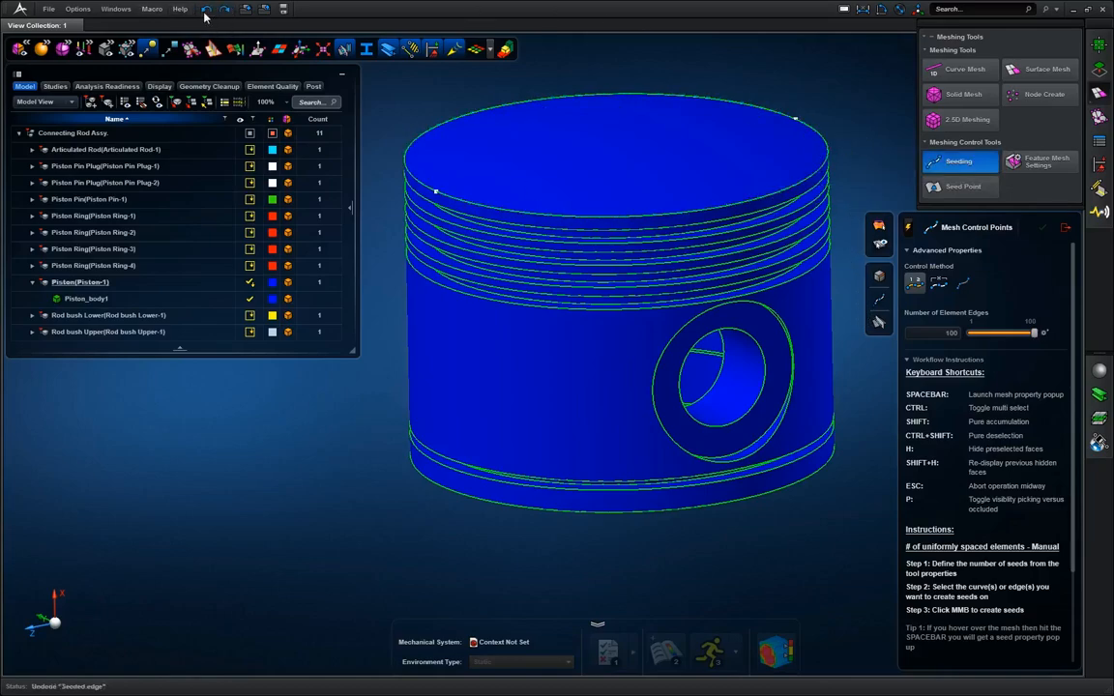
Seed the piston's top circular edge by element size with a 0.5 in control point size, and undo the seeding
click(940, 285)
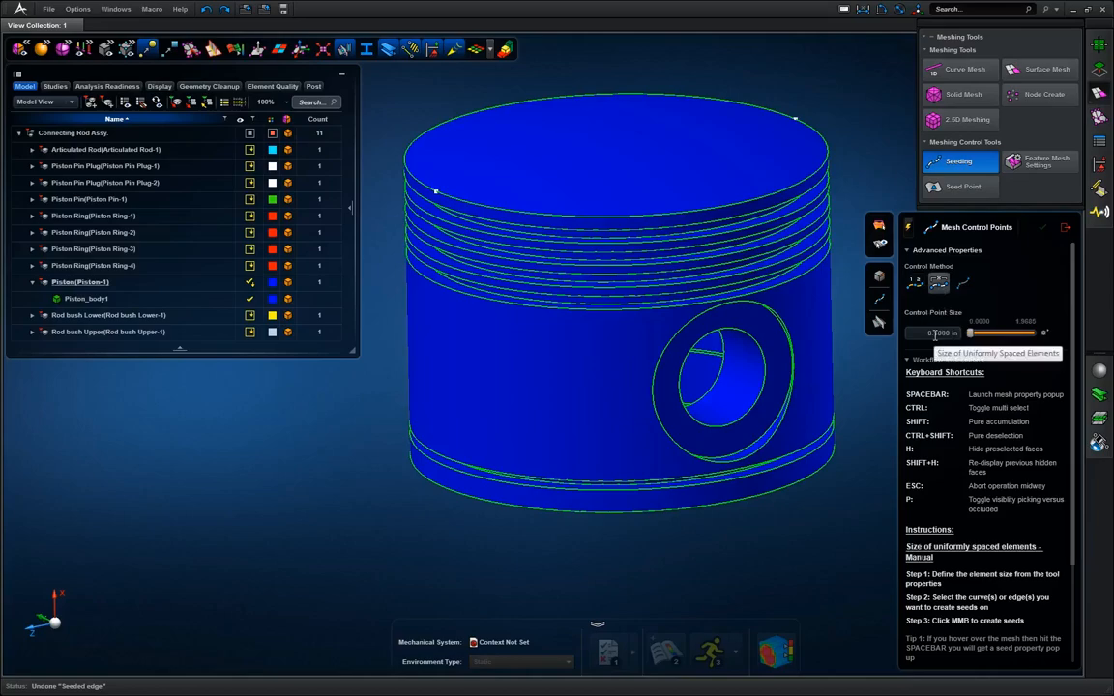
click(940, 336)
text(.5)
key(Return)
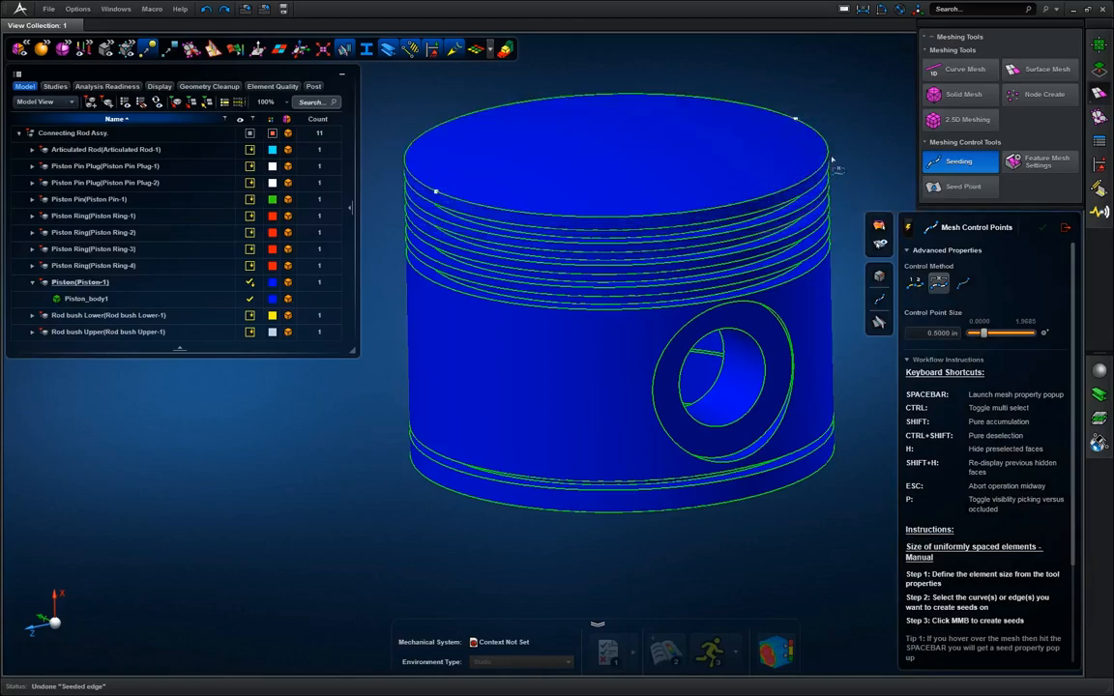
click(827, 156)
middle_click(844, 120)
click(205, 10)
Seed the piston's top circular edge with biased spacing using 100 element edges and a 0.05 bias ratio, and undo the seeding
click(963, 283)
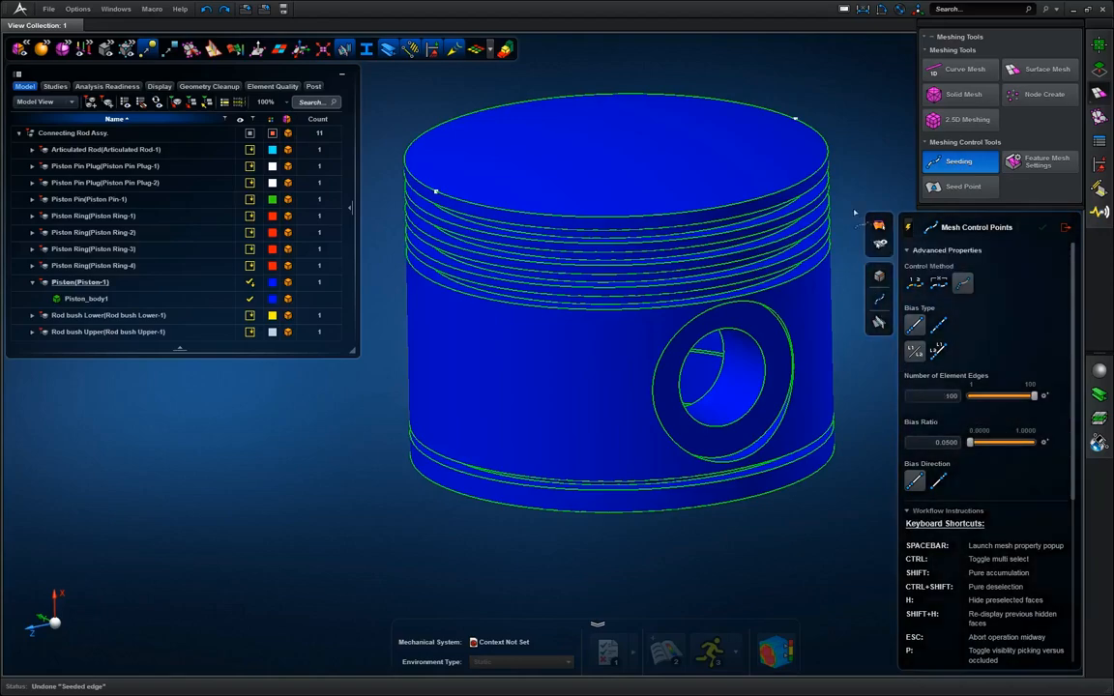
click(826, 151)
middle_click(855, 126)
click(433, 194)
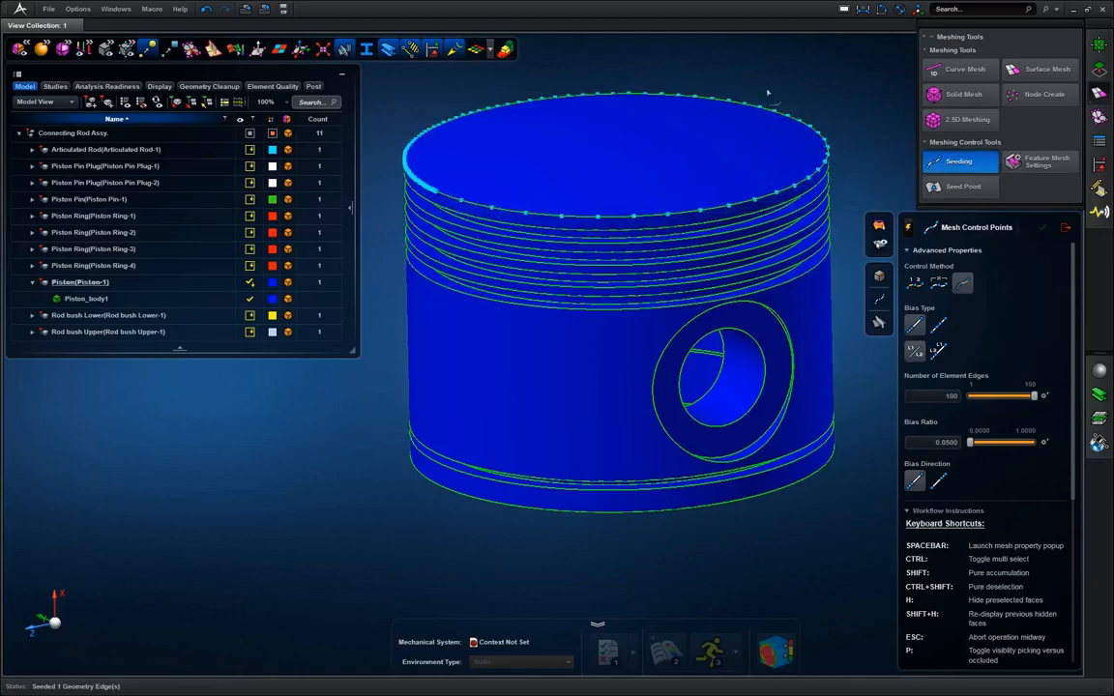
click(206, 9)
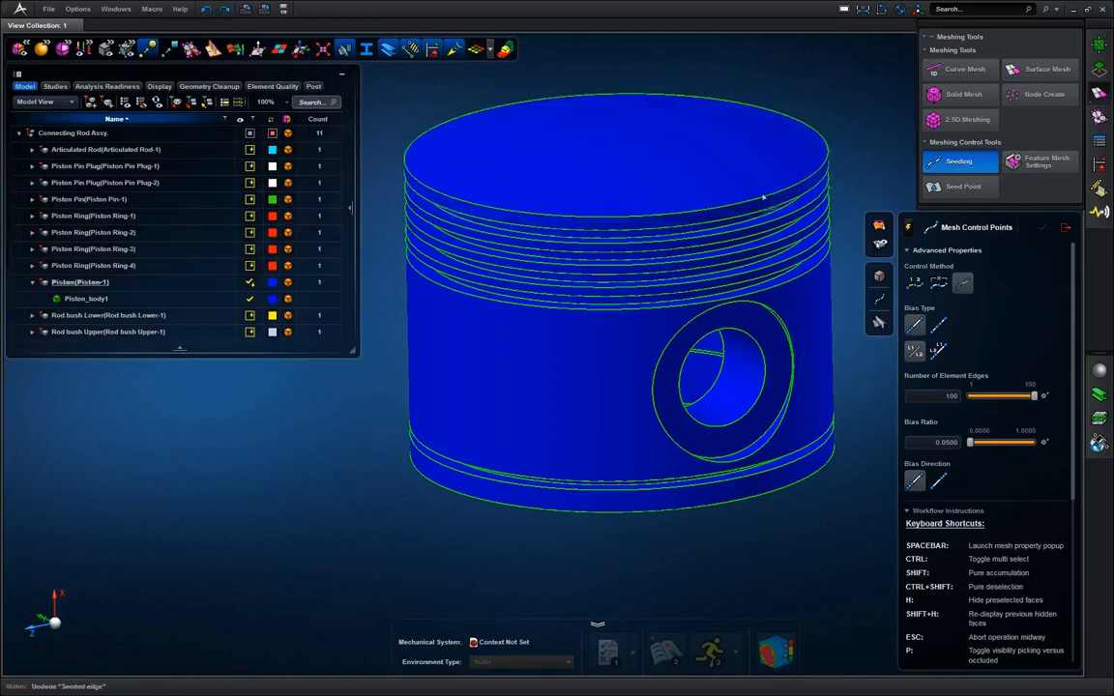
Seed the piston's top edge and upper ring-groove edges at a 0.1 in control point size, leaving out the inner line inside the top groove
click(32, 639)
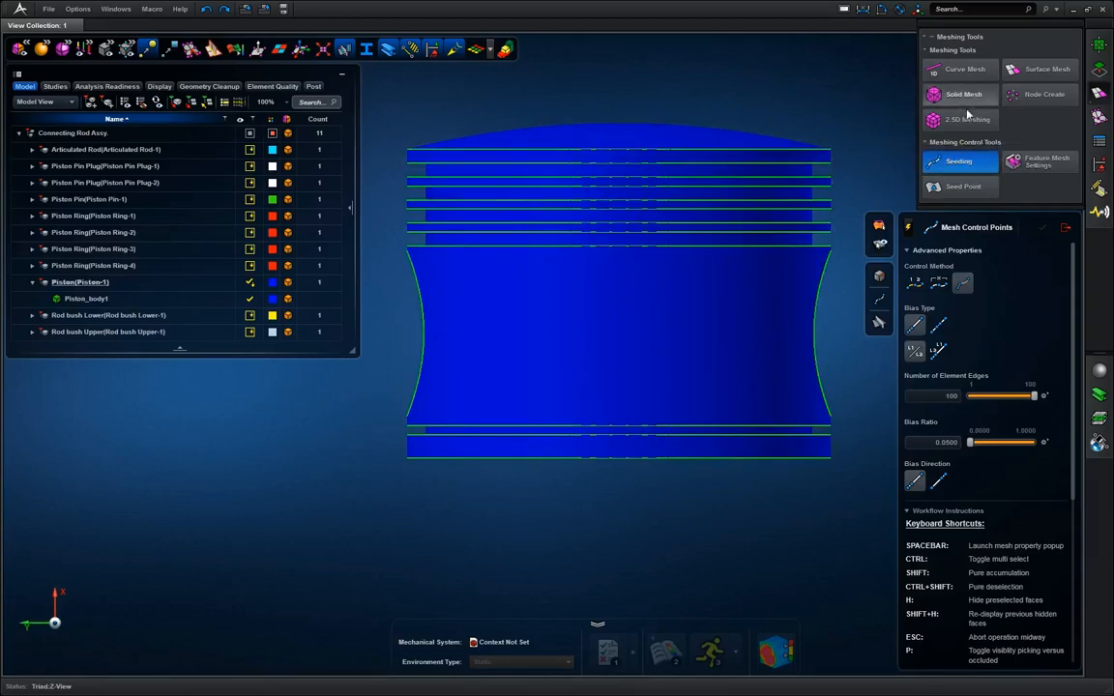
click(939, 283)
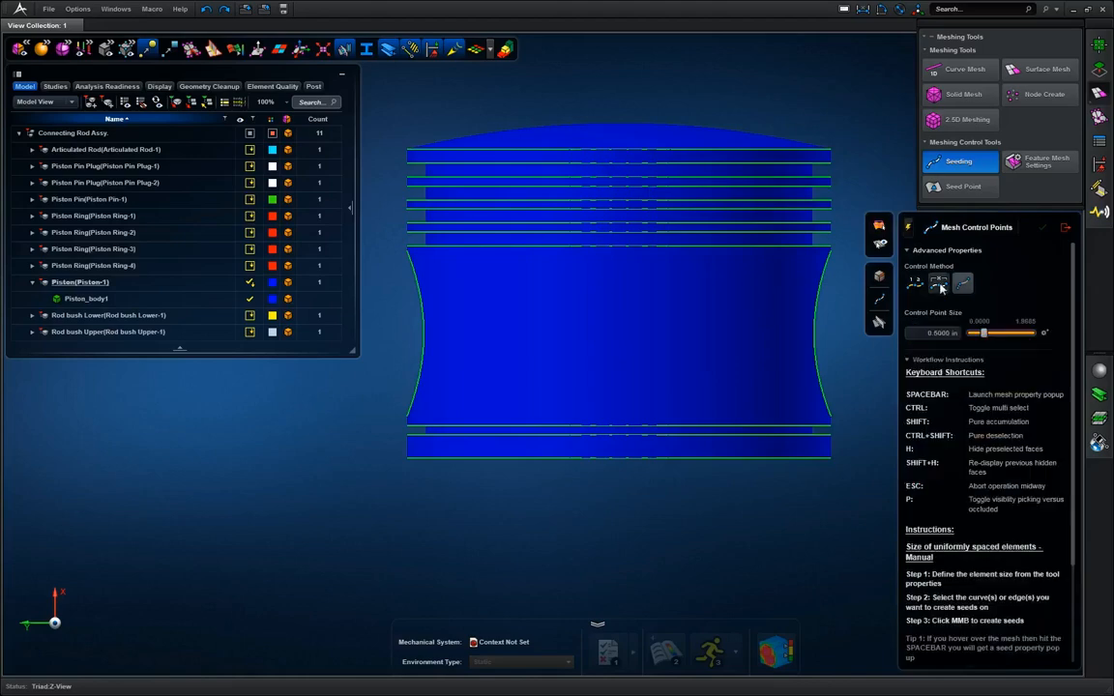
click(939, 334)
text(.1)
key(Return)
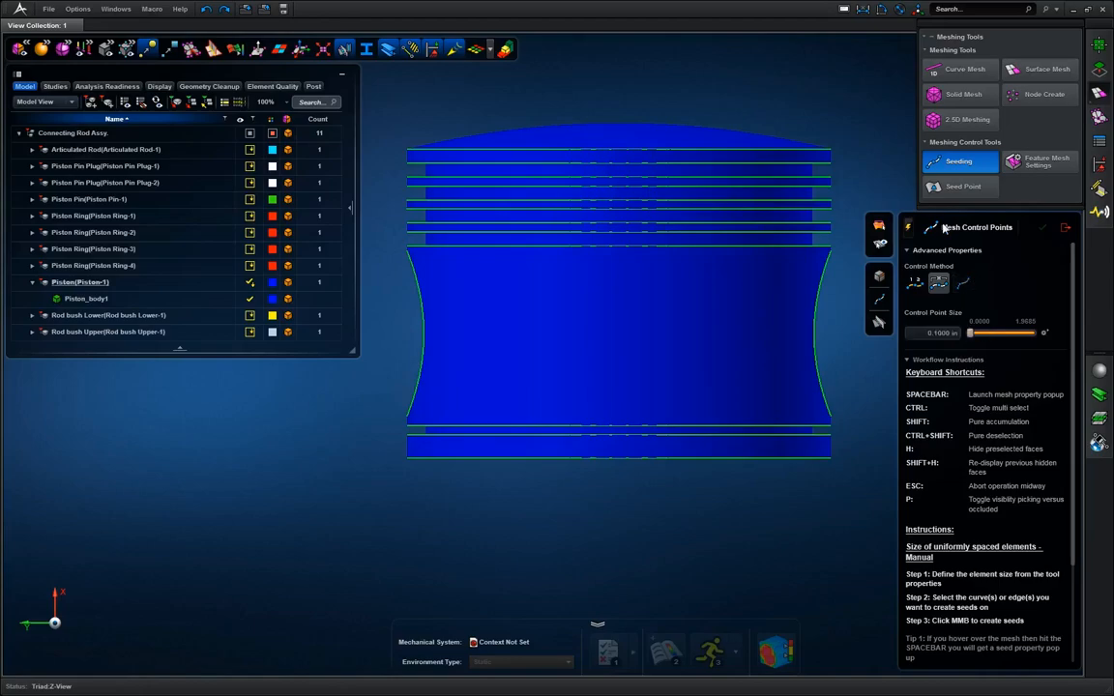
drag(836, 118, 789, 256)
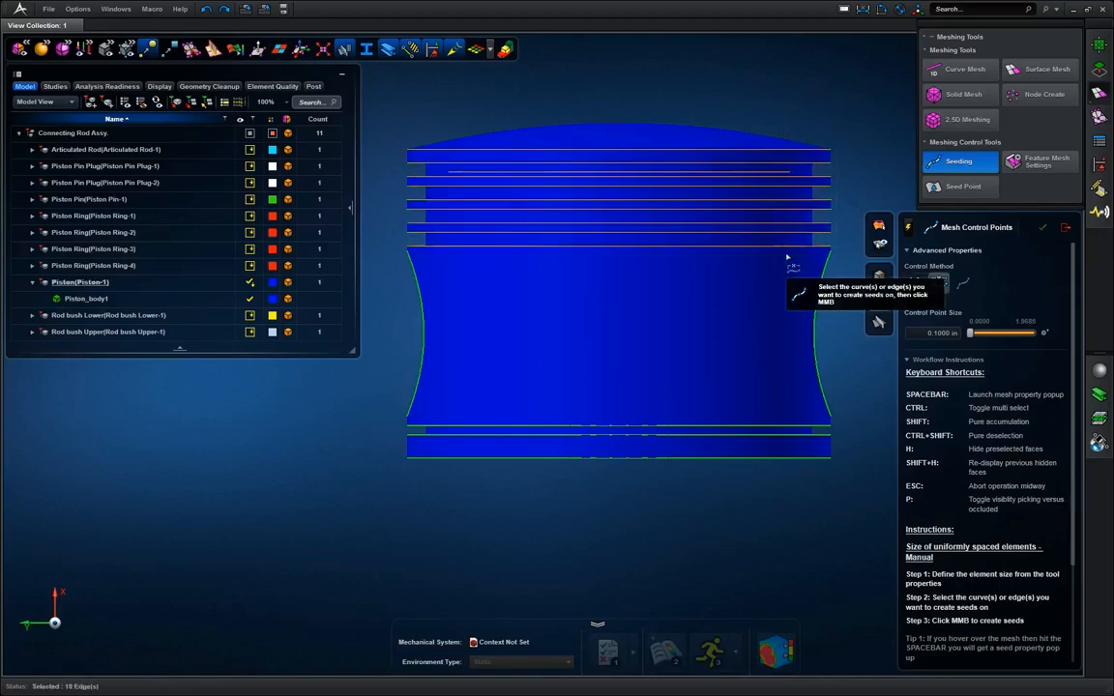
ctrl+click(783, 172)
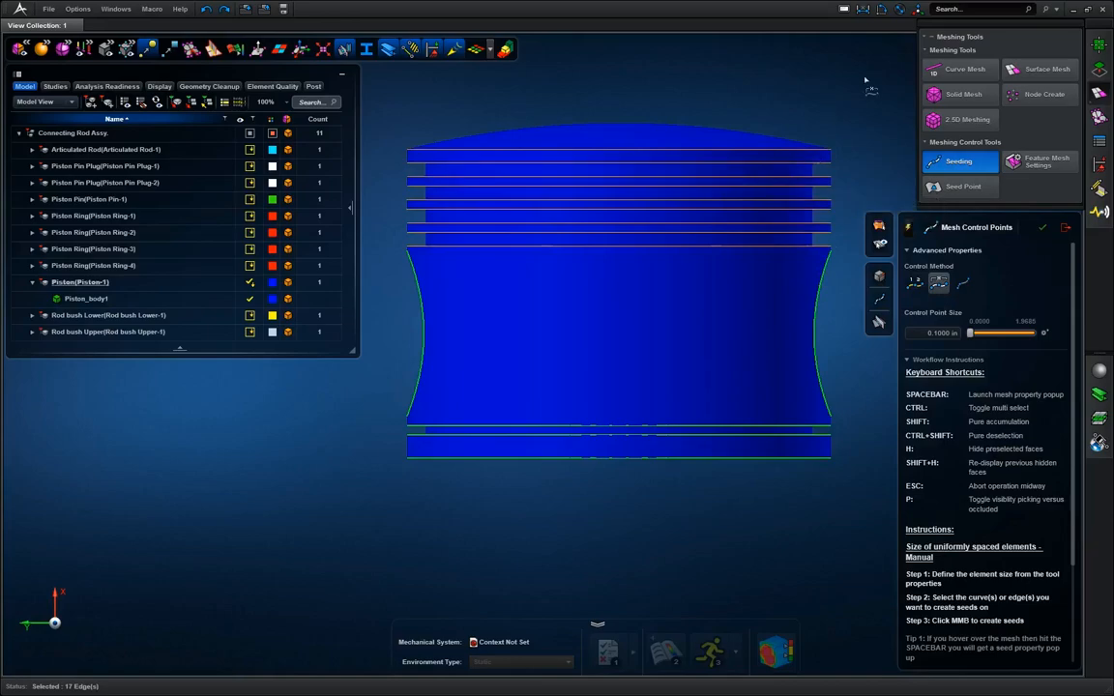
middle_click(863, 131)
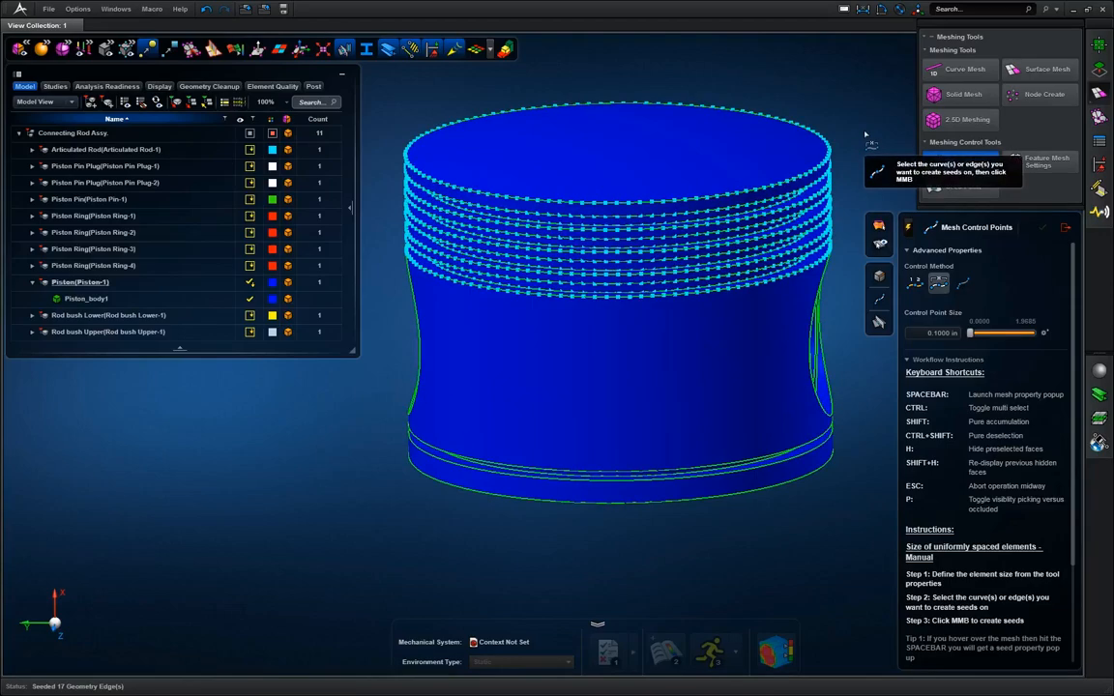
Create a solid mesh on the seeded piston body at 0.4 in, inspect the ring grooves, and undo both the mesh and the edge seeds
click(934, 94)
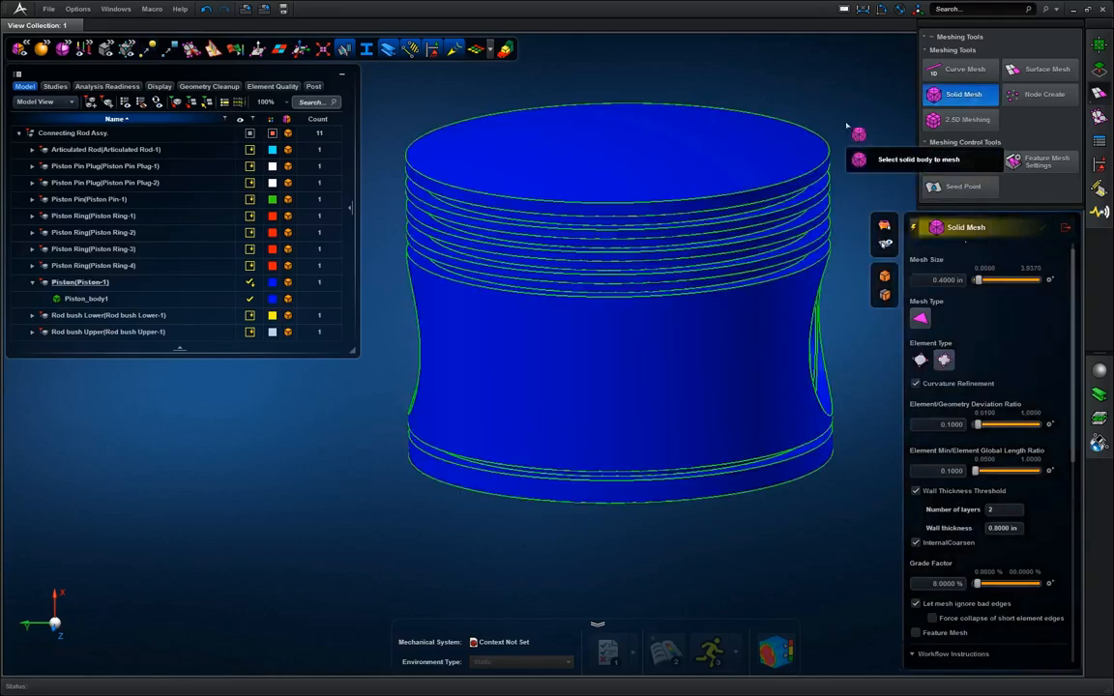
click(821, 147)
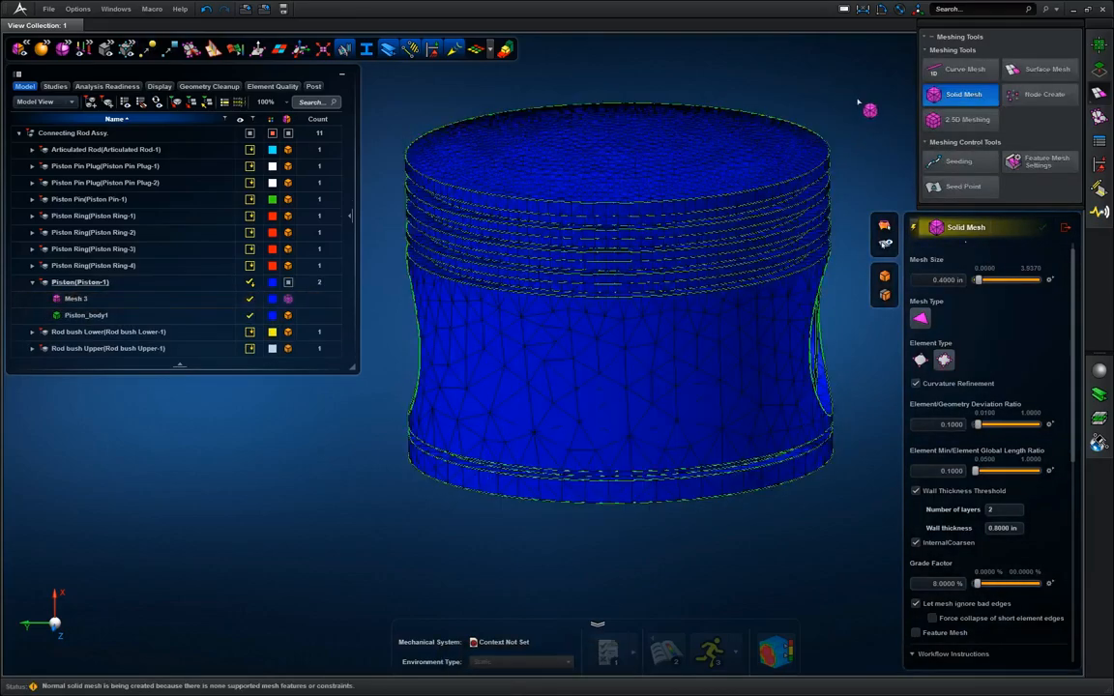
scroll(779, 165, up, 5)
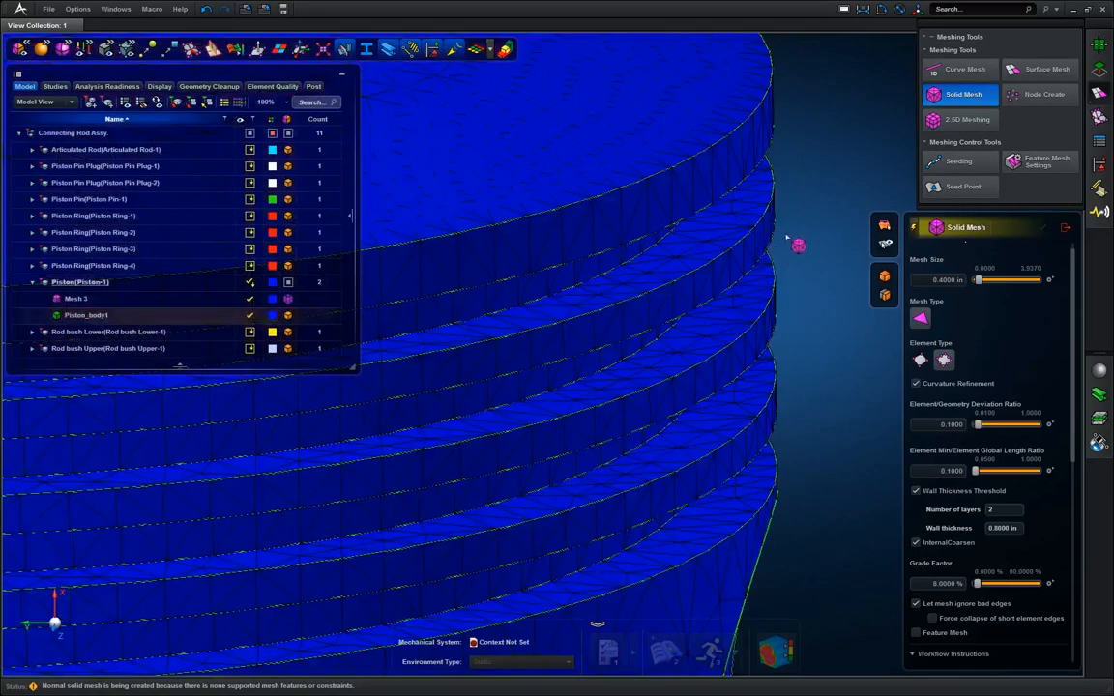
scroll(812, 219, down, 5)
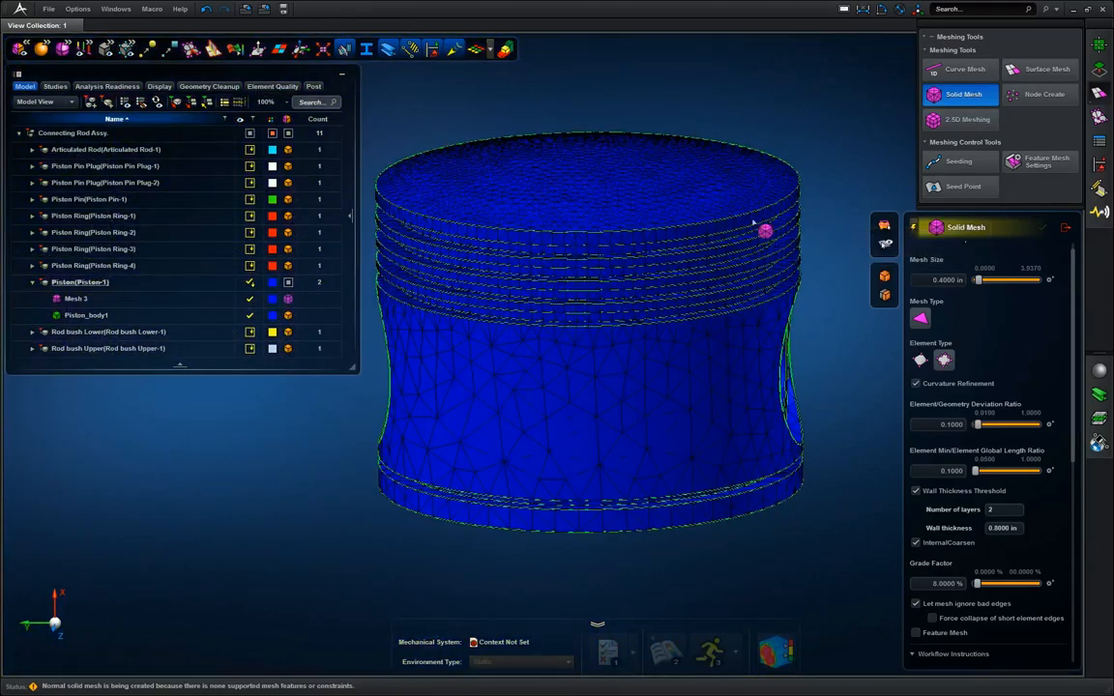
click(206, 9)
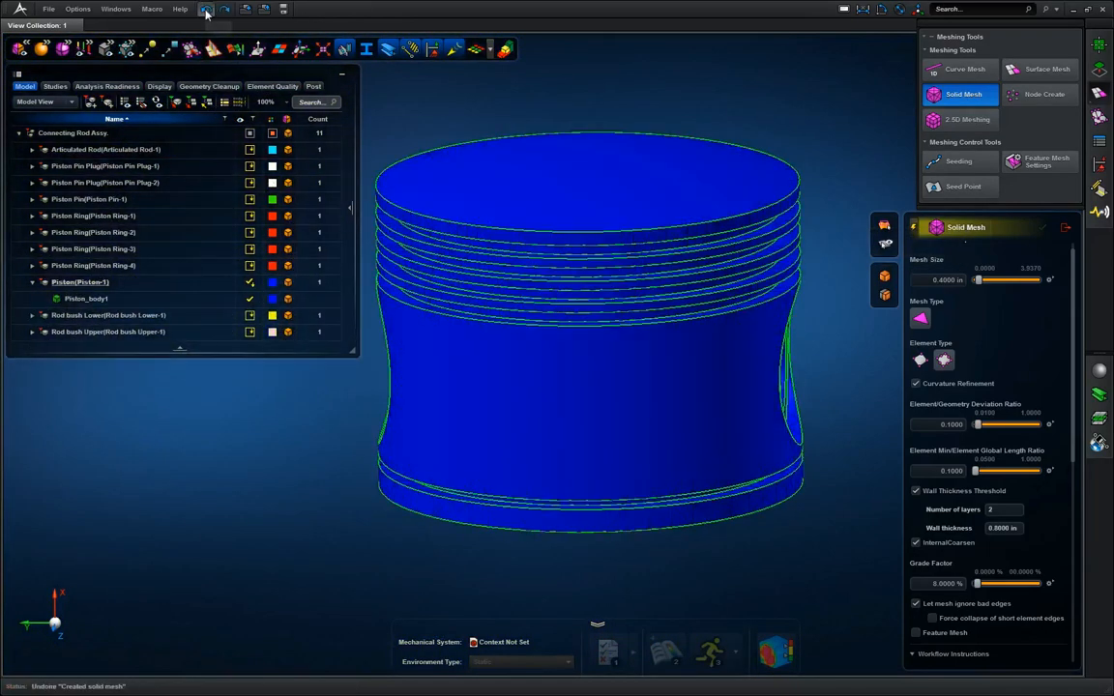
click(206, 10)
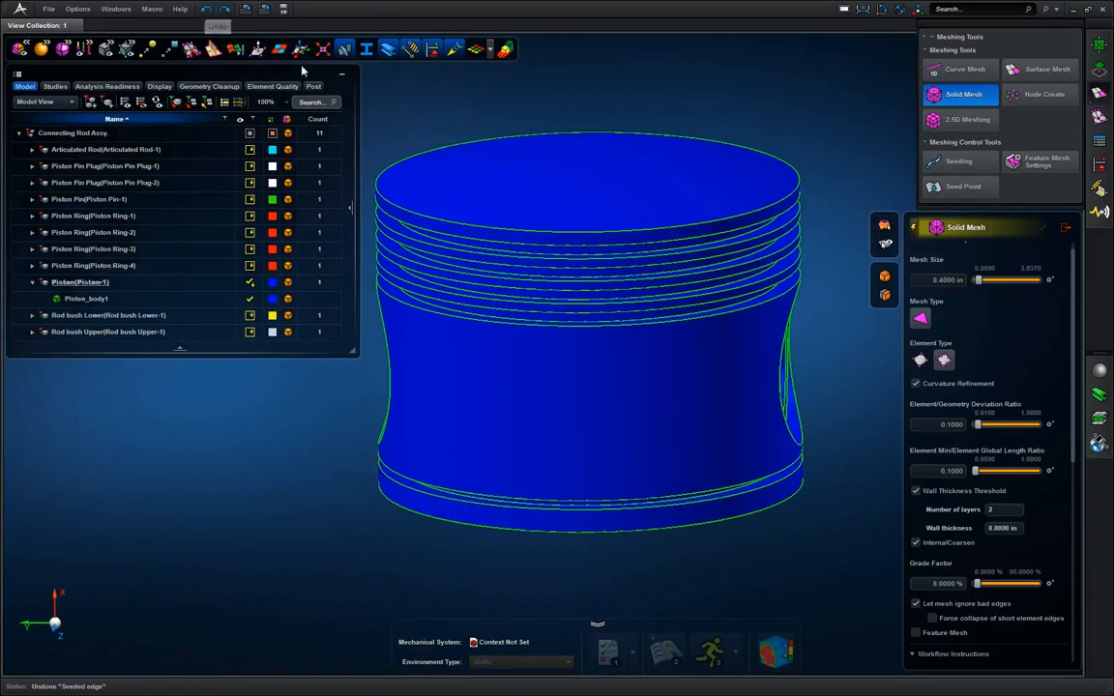
Select the piston's upper ring-groove faces for surface meshing, leaving out the crown face and the large skirt face
click(1024, 77)
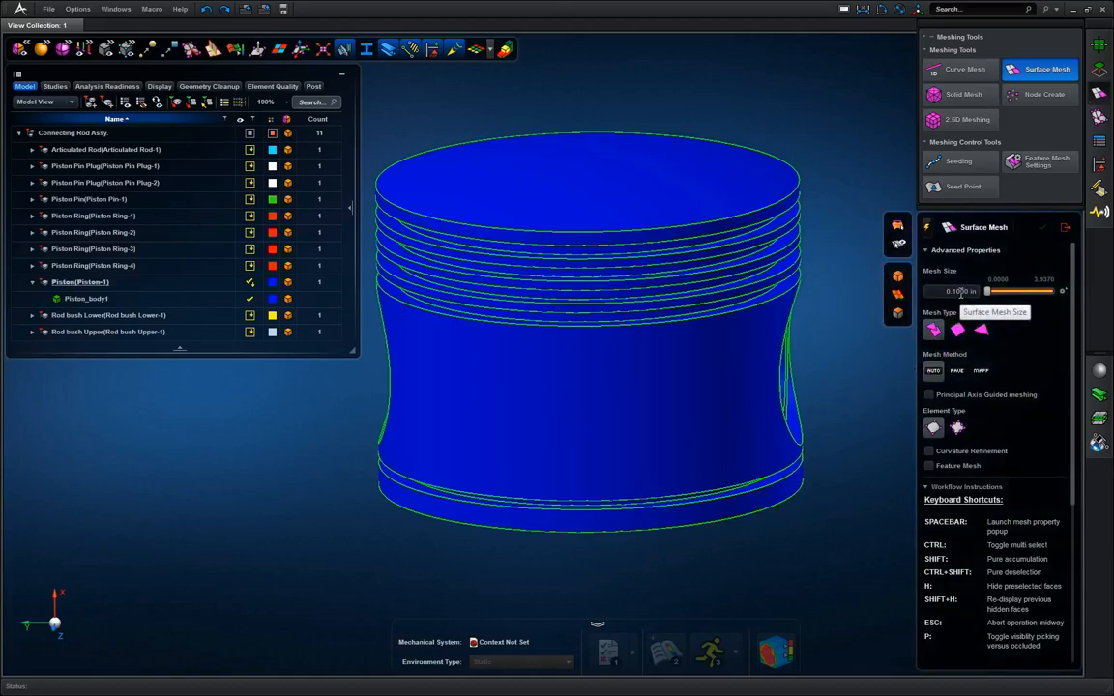
click(897, 313)
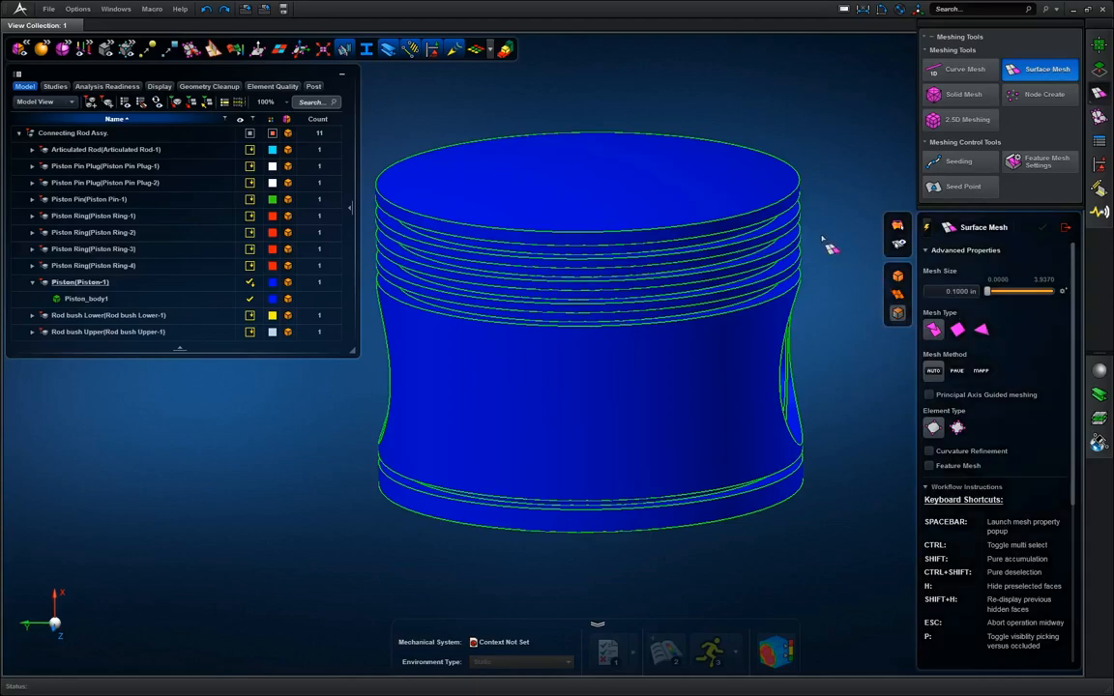
middle_drag(822, 238, 823, 235)
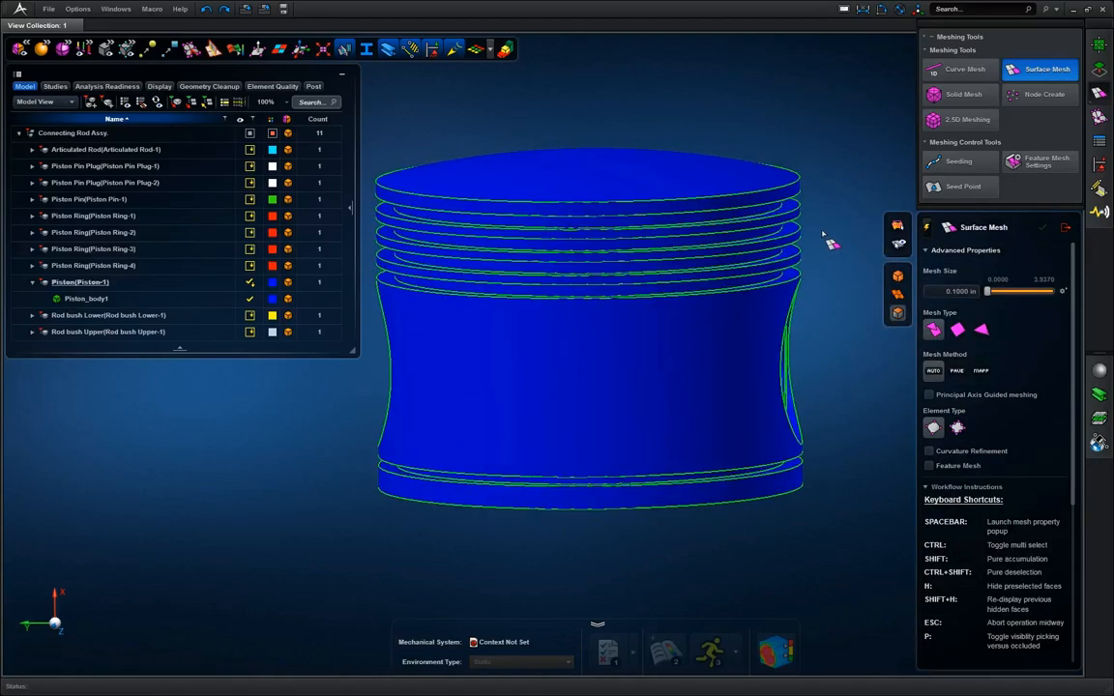
click(61, 635)
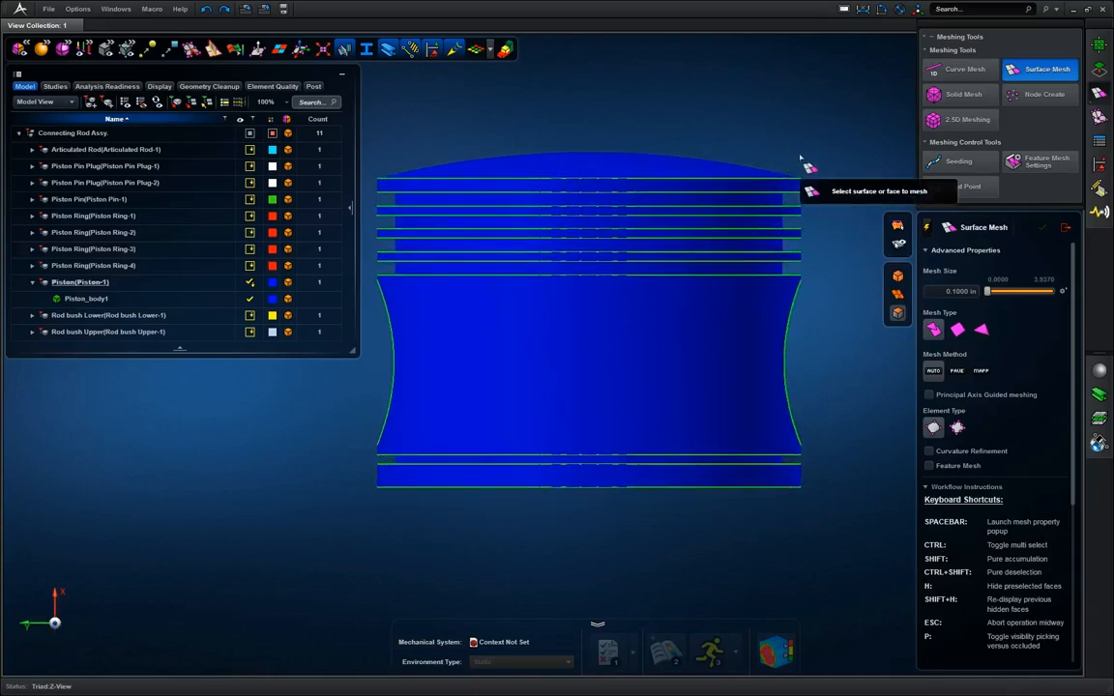
click(778, 290)
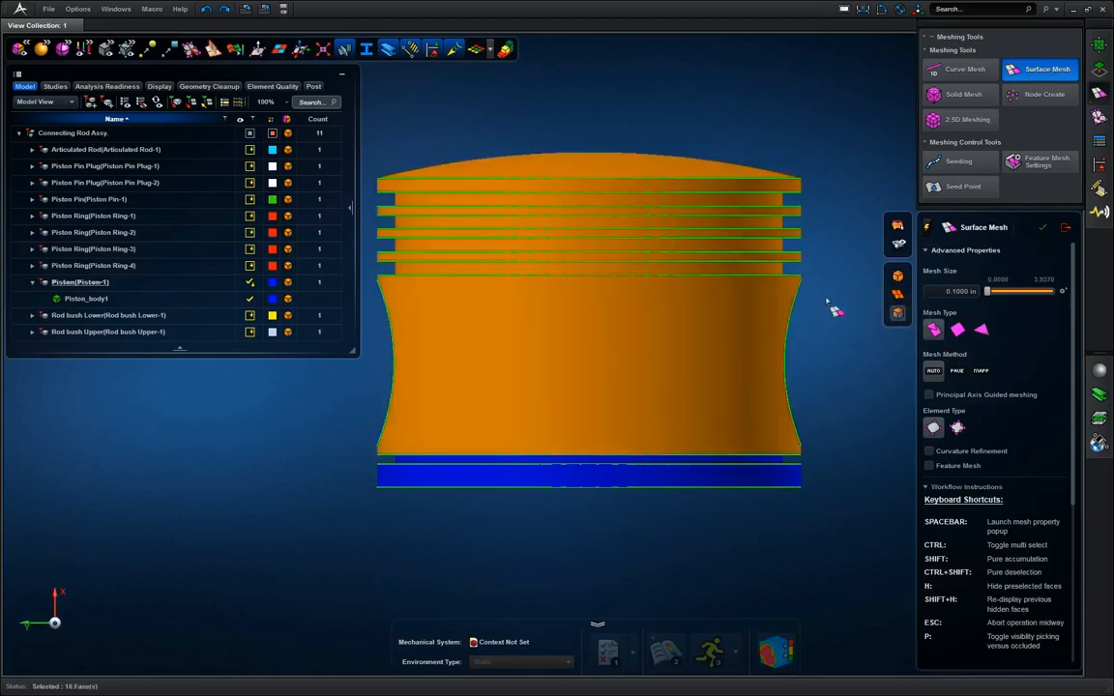
ctrl+click(780, 290)
ctrl+click(706, 162)
middle_drag(830, 162, 828, 232)
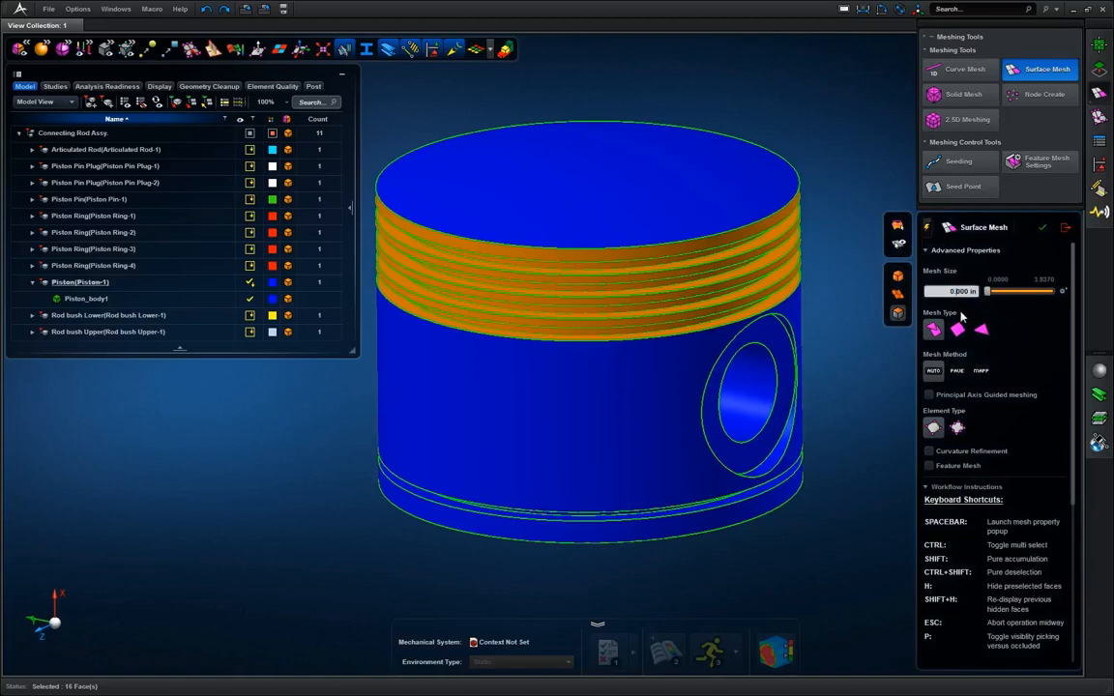
Create a surface mesh on the selected ring-groove faces at 0.05 in and inspect the elements around the grooves
text(5)
key(Return)
middle_click(837, 295)
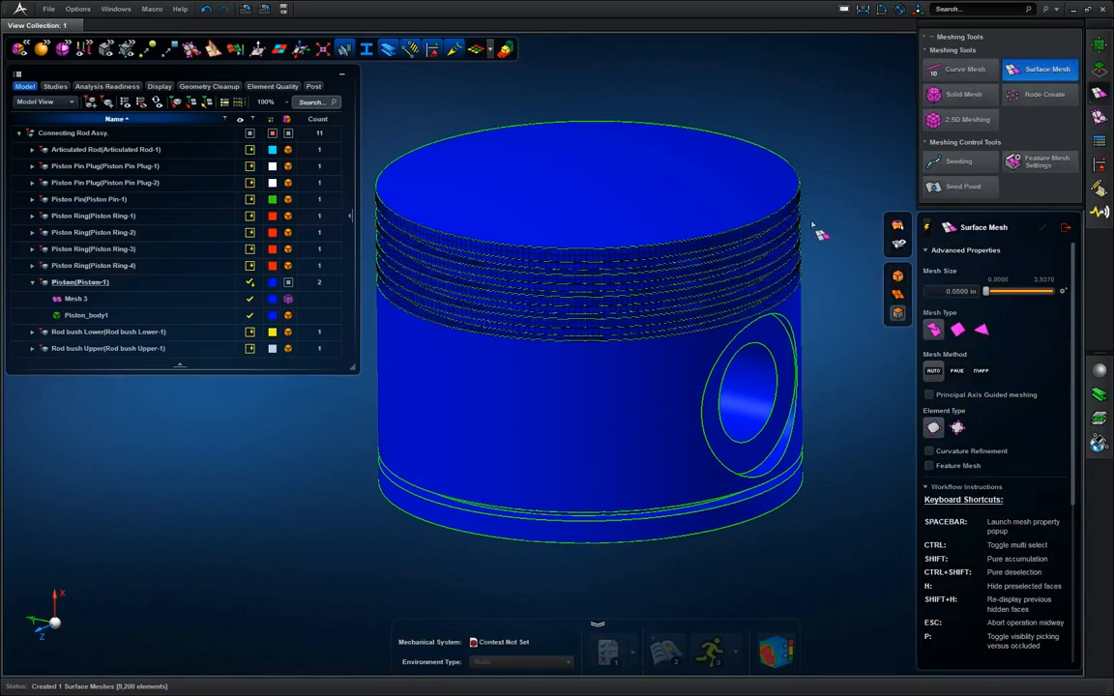
scroll(829, 280, up, 5)
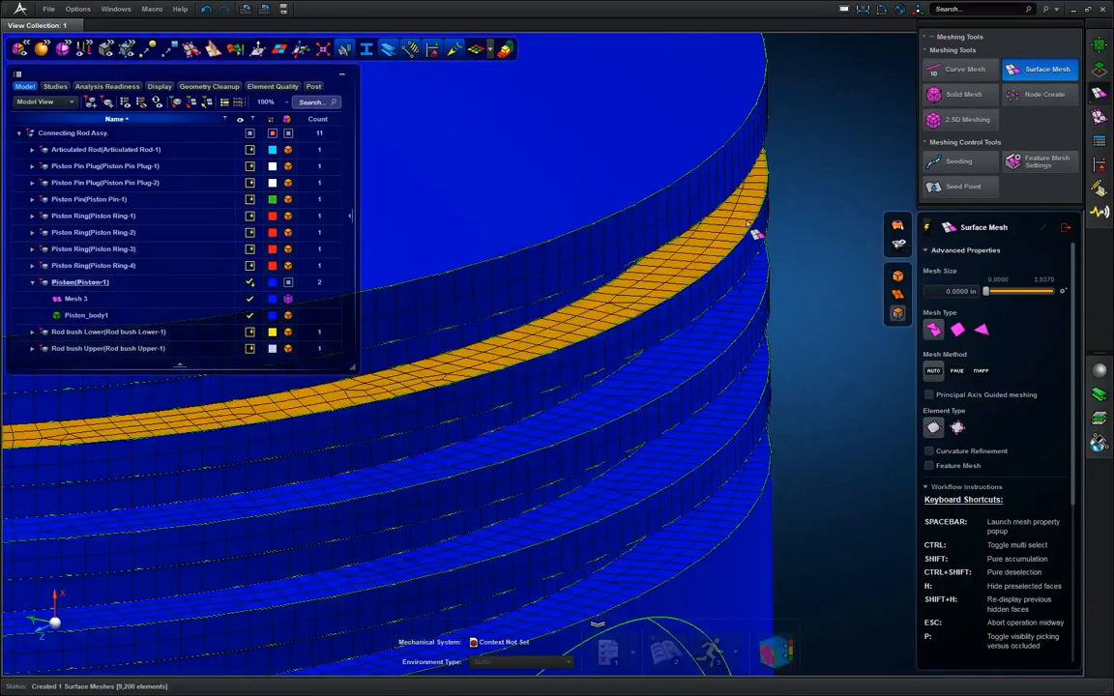
scroll(800, 286, down, 5)
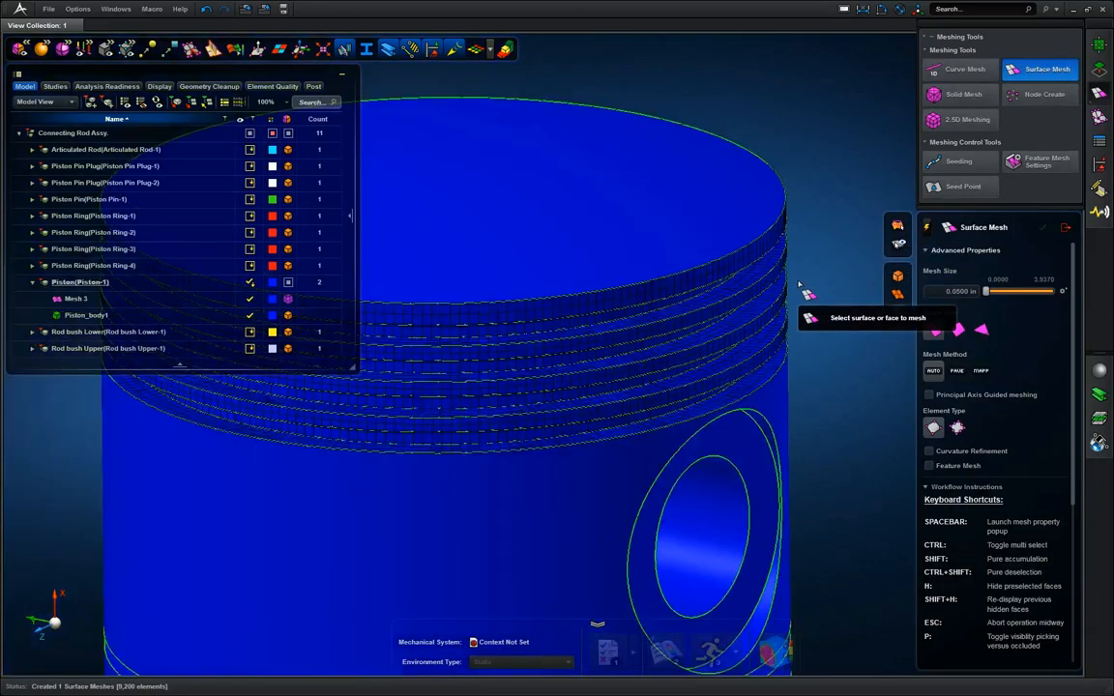
scroll(808, 293, up, 3)
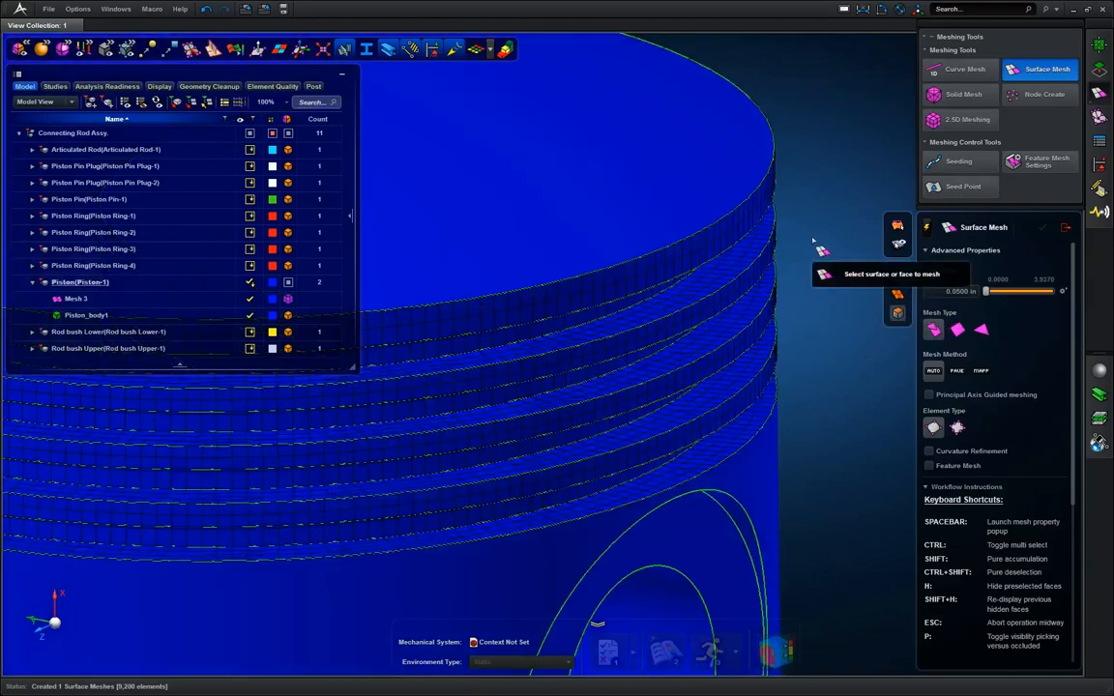
Try to solid mesh the piston body at 0.4 in, and change Mesh 3's element type to Quadratic Shell Element
click(964, 96)
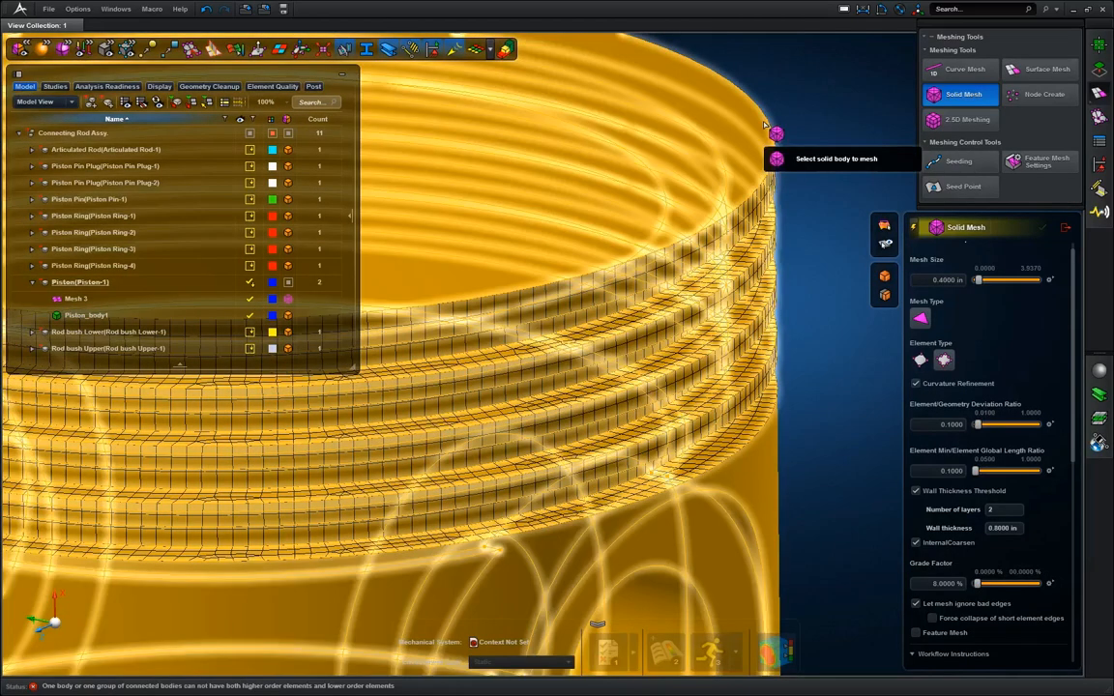
click(764, 127)
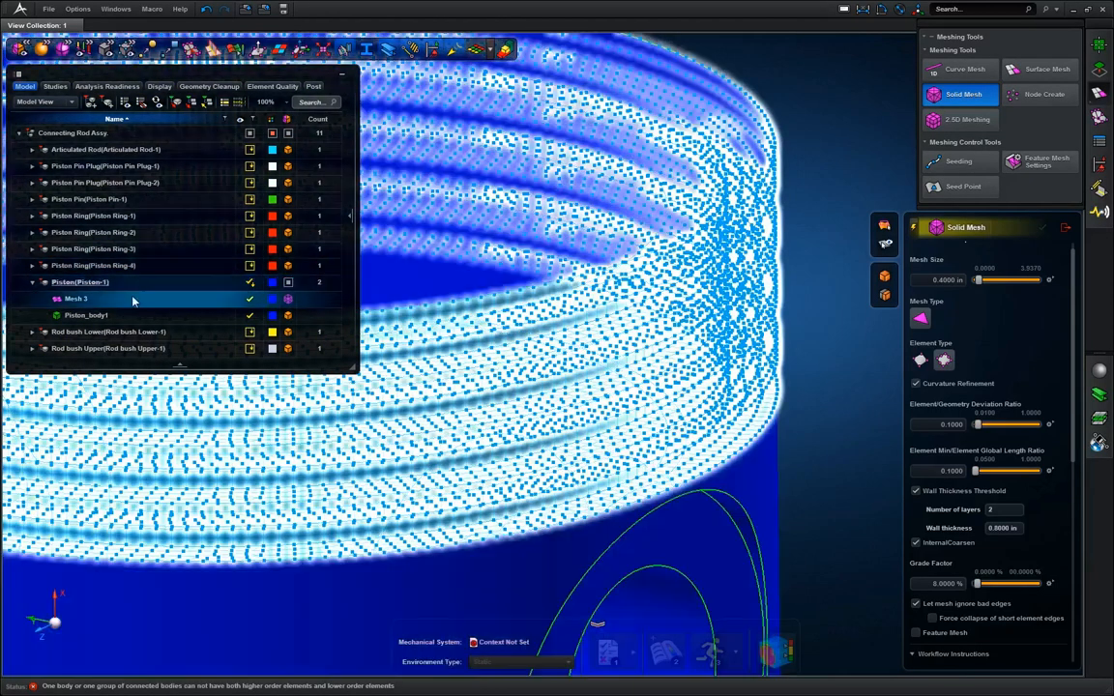
right_click(115, 305)
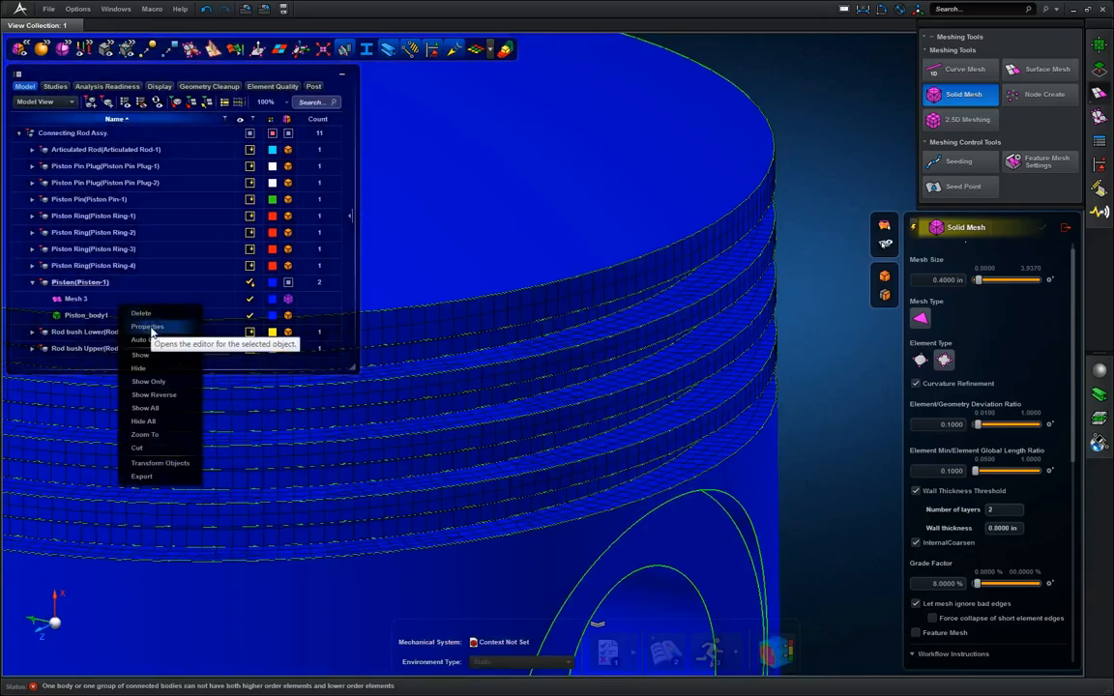
click(150, 328)
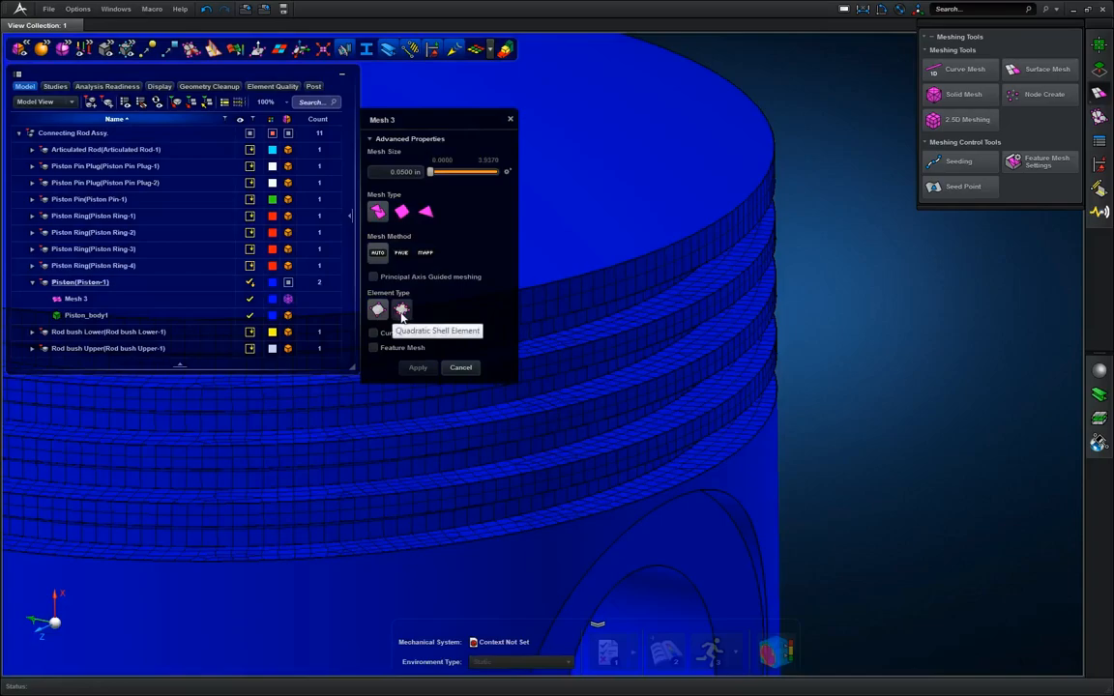
click(402, 315)
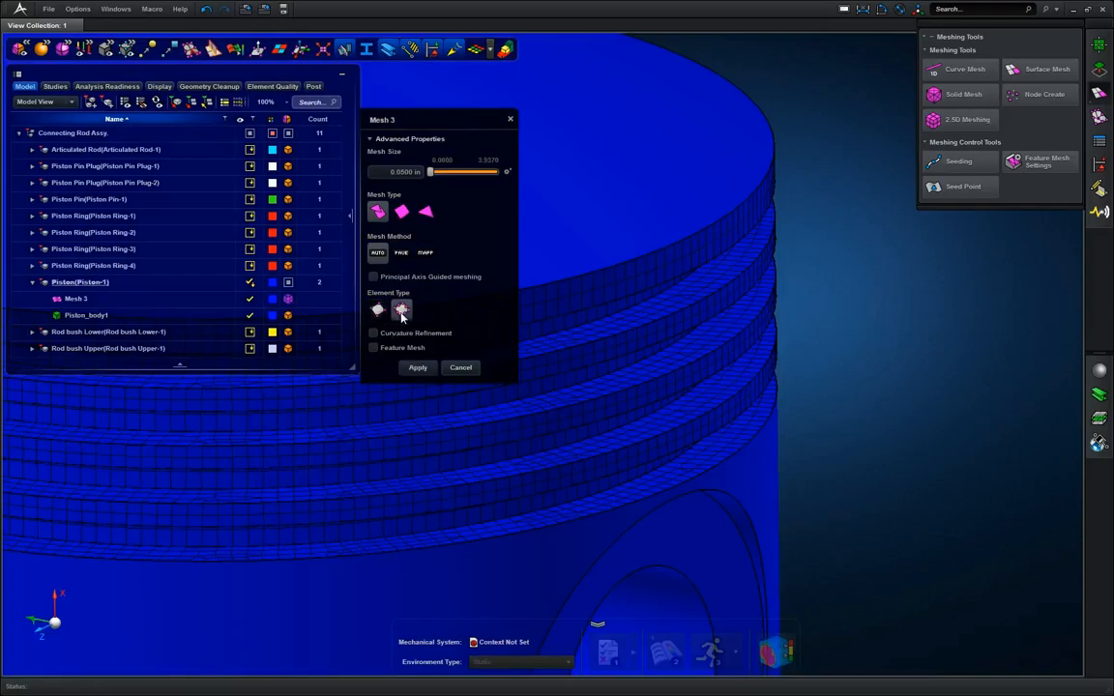
click(418, 368)
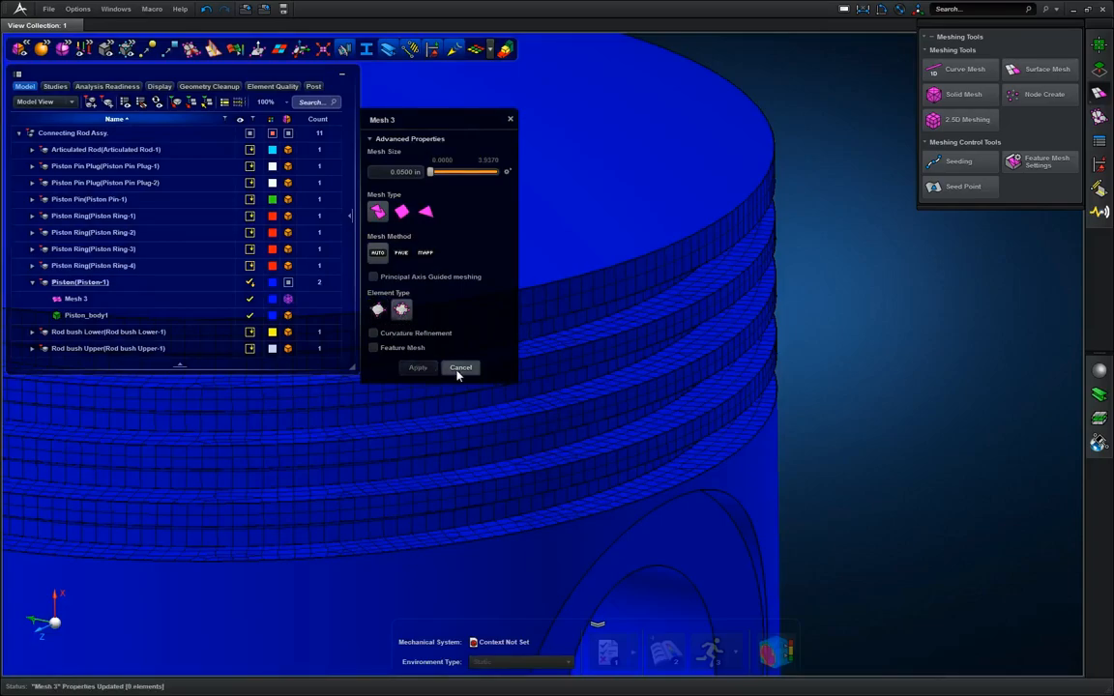
click(460, 368)
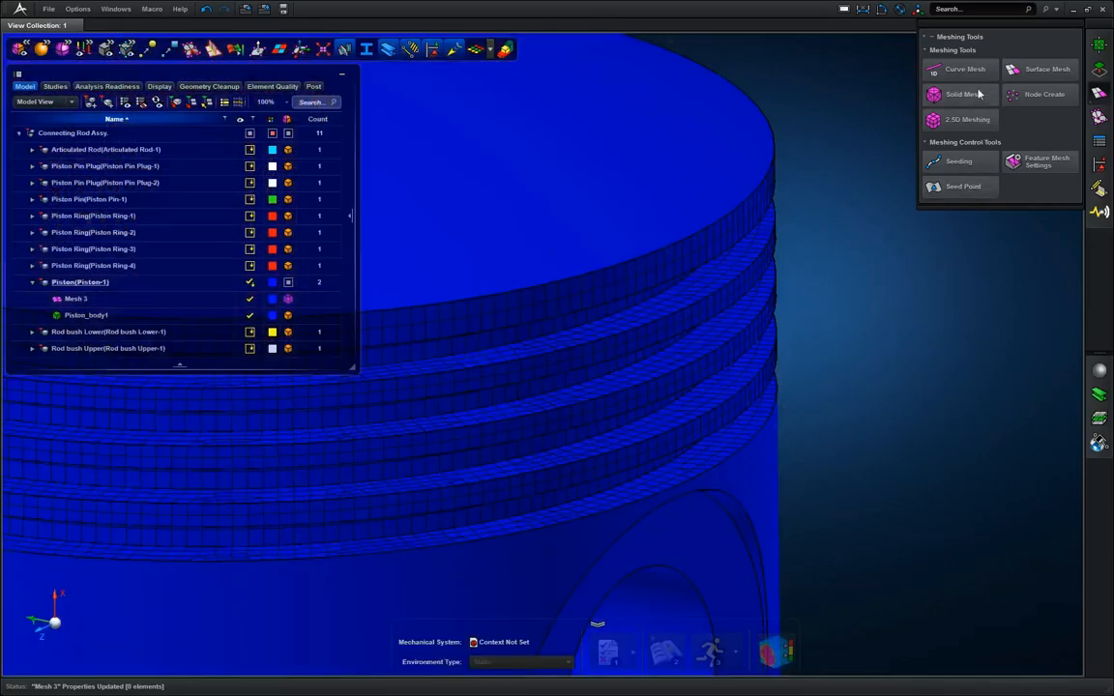
Try the 0.4 in solid mesh on the piston body again, and change Mesh 3's mesh type from mixed to triangular
click(975, 94)
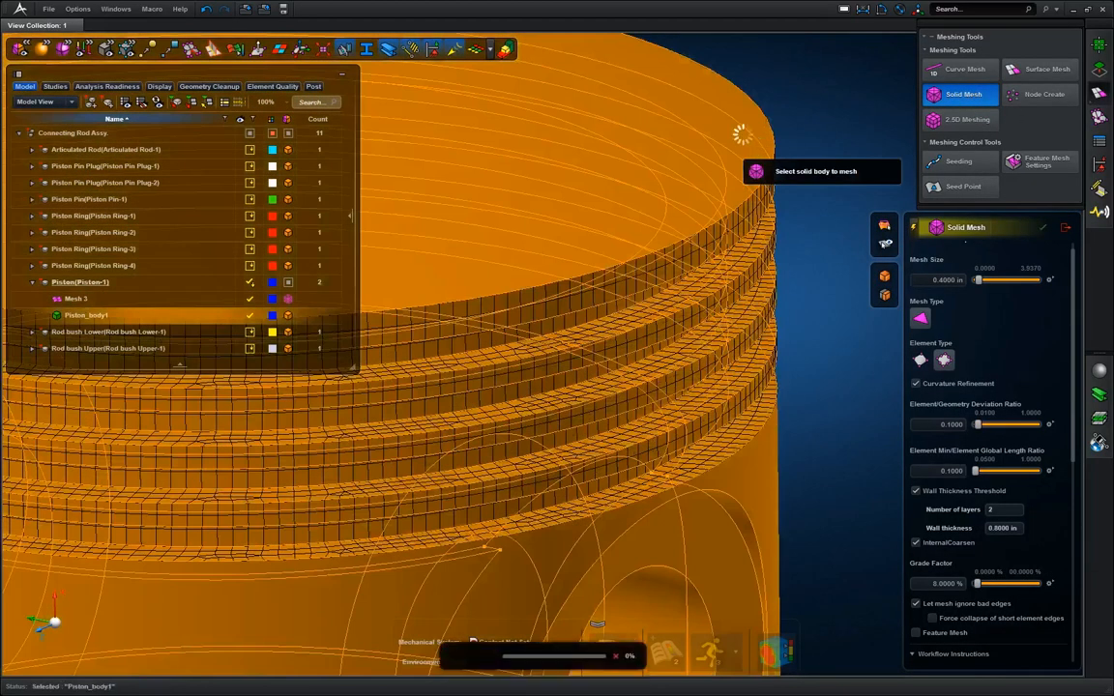
click(750, 163)
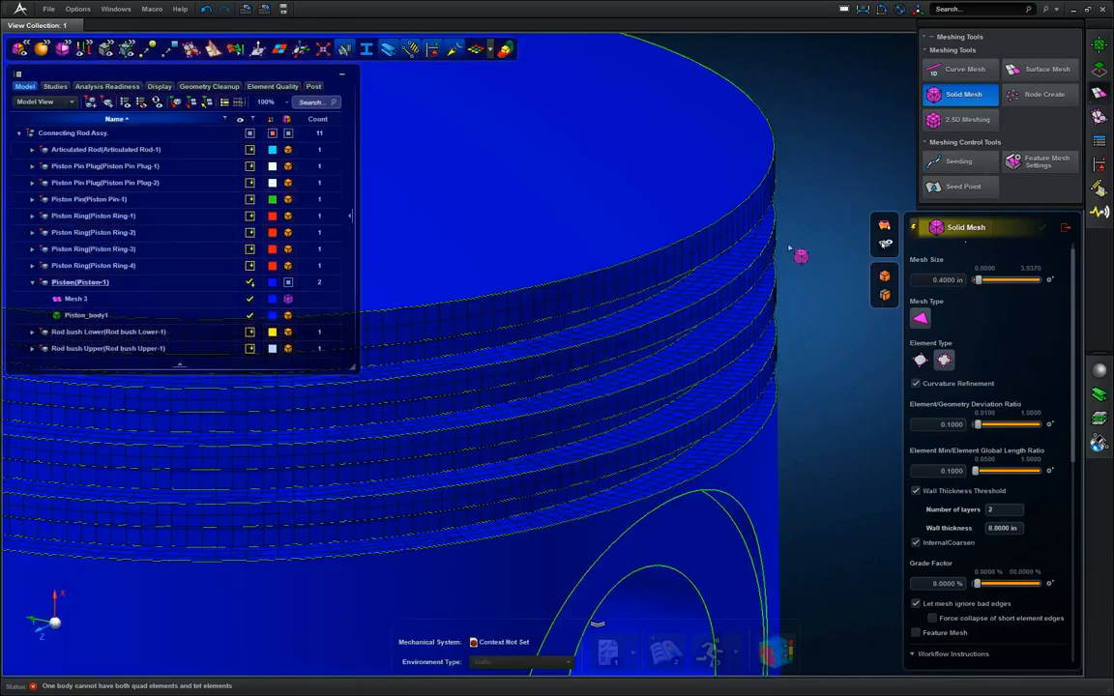
click(126, 301)
right_click(141, 308)
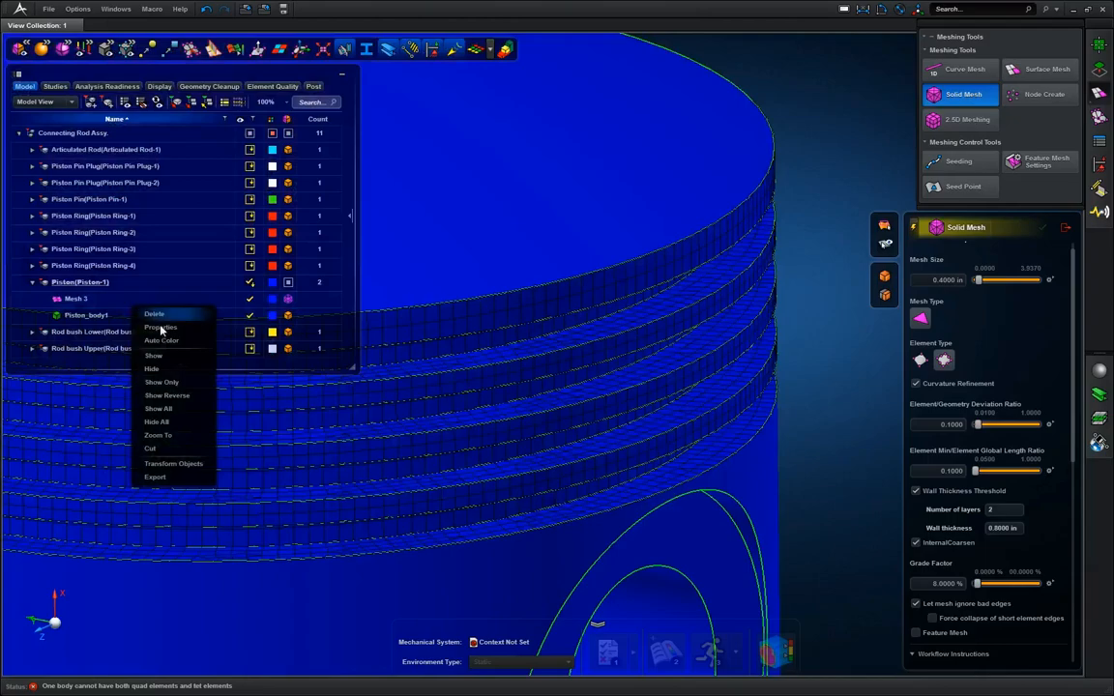
click(159, 328)
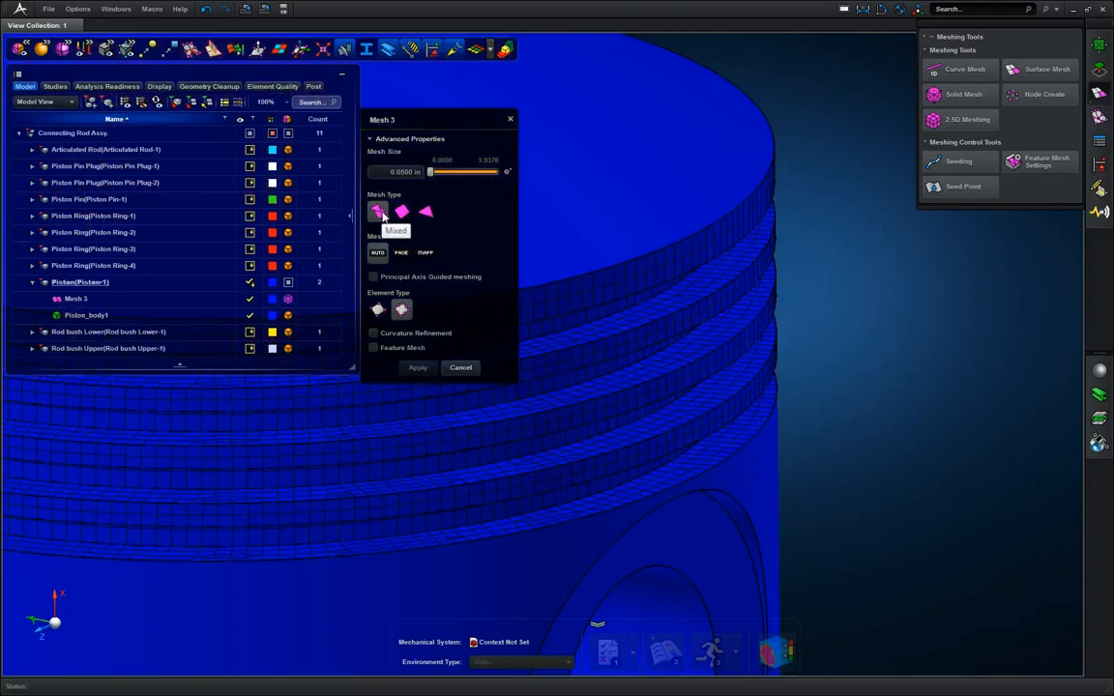
click(426, 213)
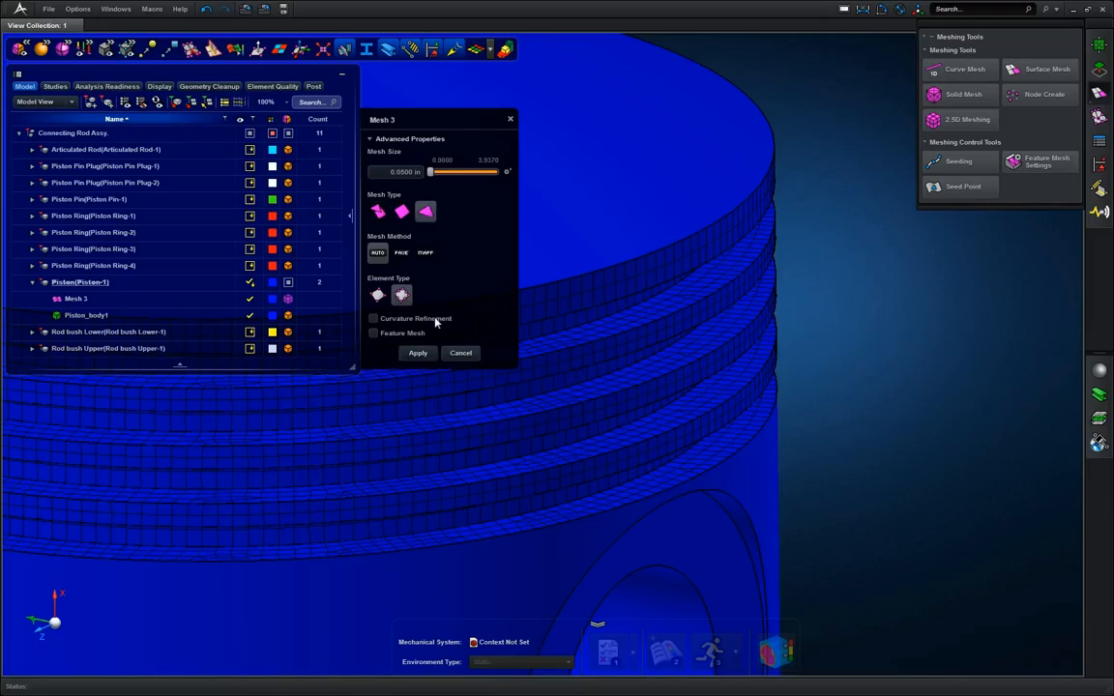
click(421, 355)
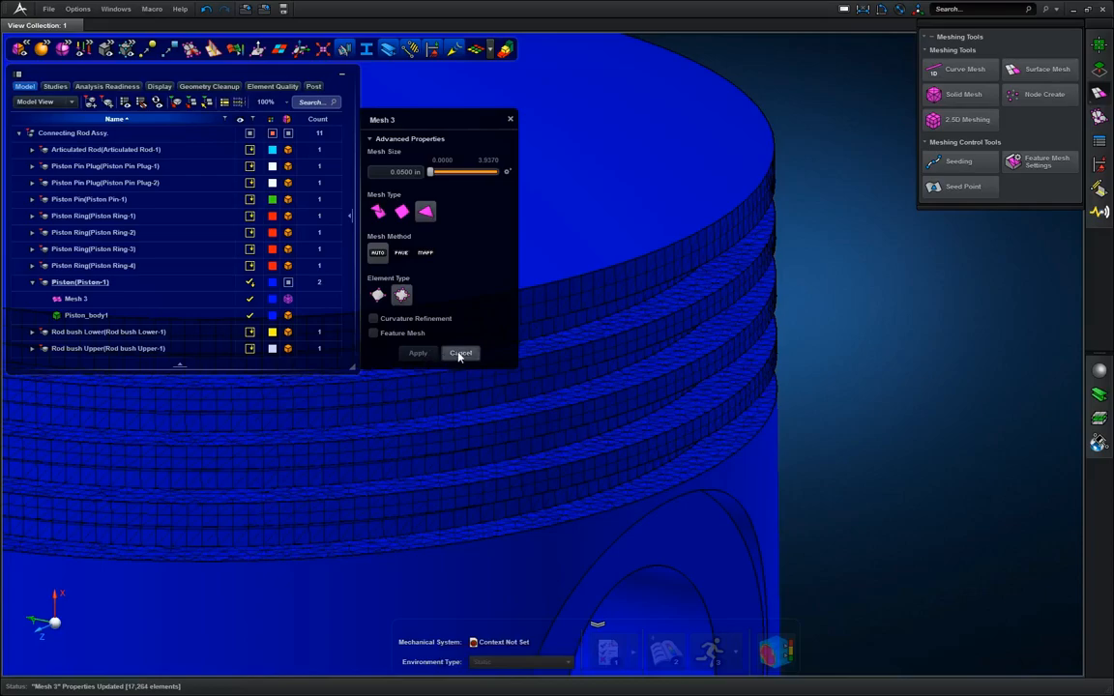
click(460, 354)
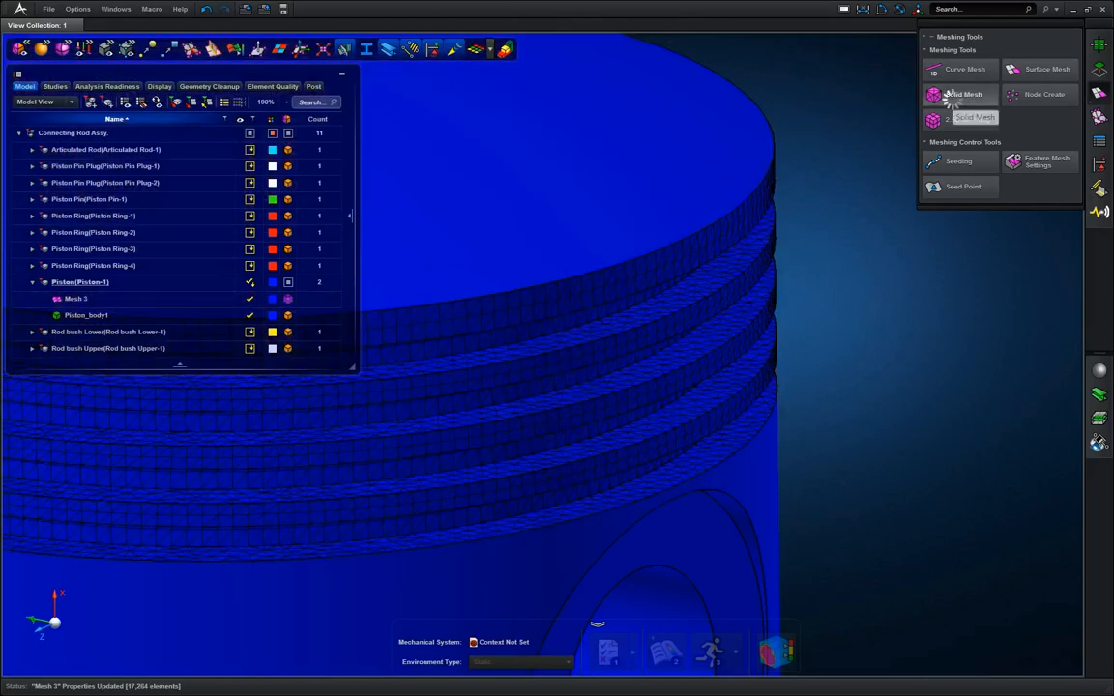
Create a 0.4 in solid mesh on the piston body from the triangular surface mesh and inspect the ring grooves, crown and skirt
click(961, 96)
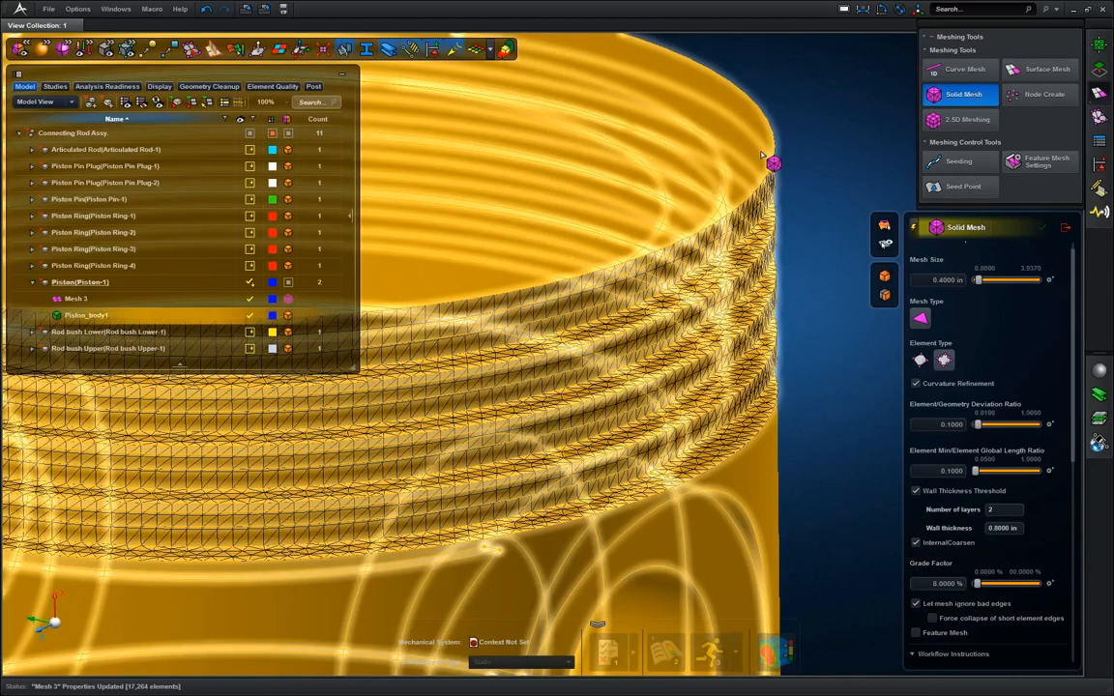
click(763, 155)
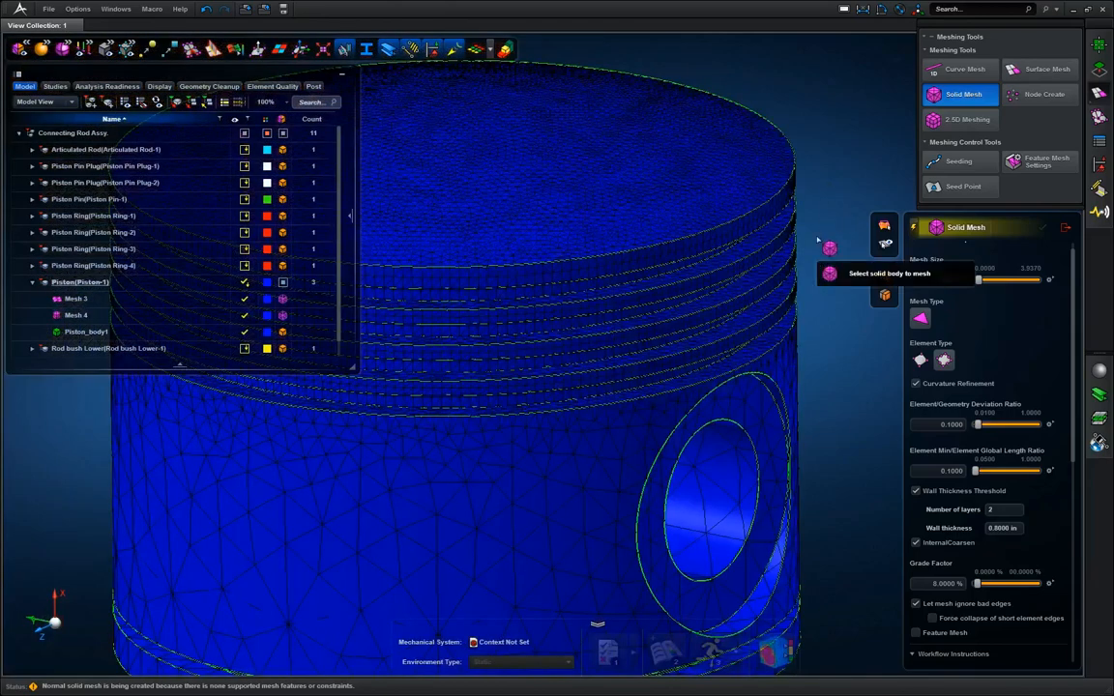
scroll(790, 261, up, 2)
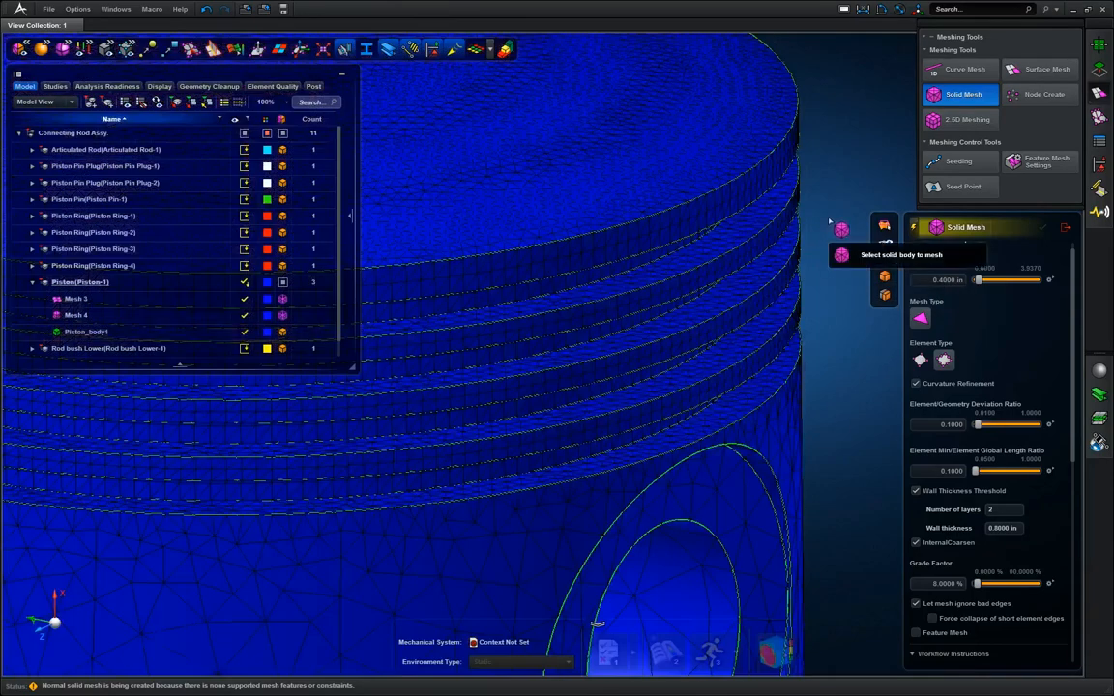
scroll(829, 221, up, 1)
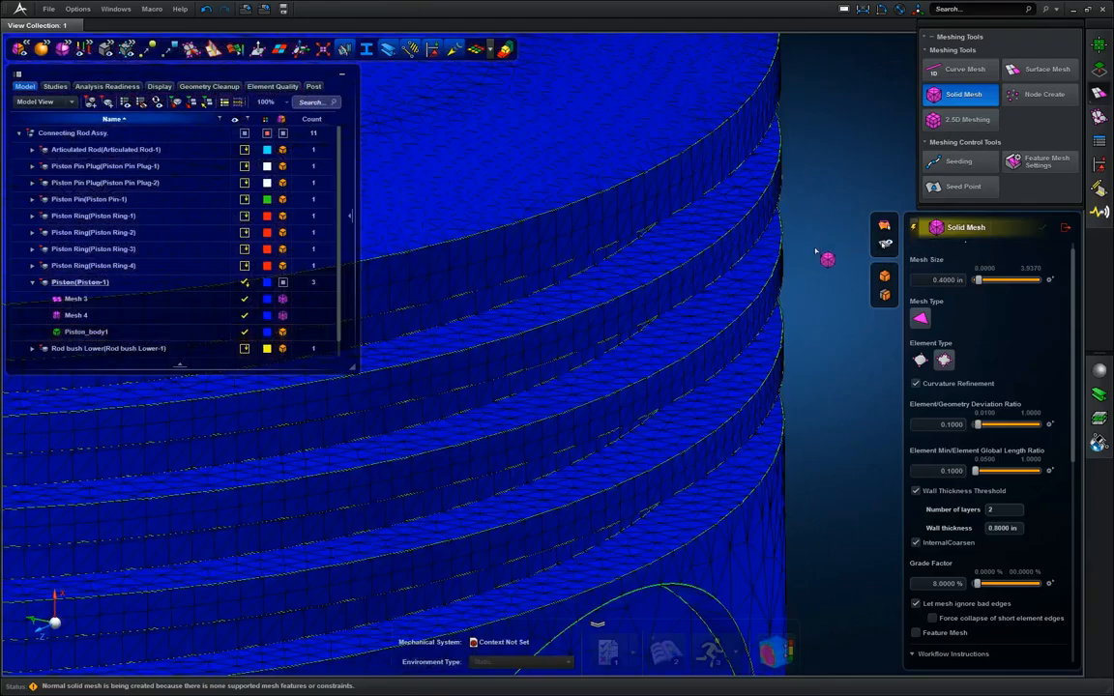
scroll(815, 251, down, 3)
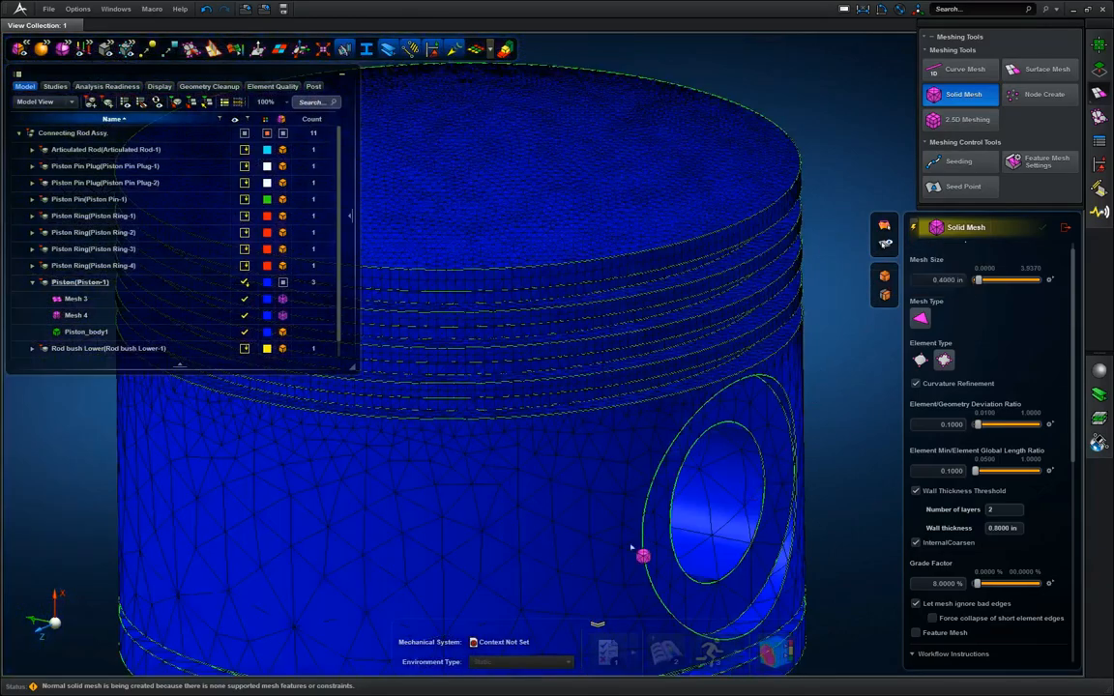
scroll(516, 531, up, 2)
scroll(530, 525, down, 4)
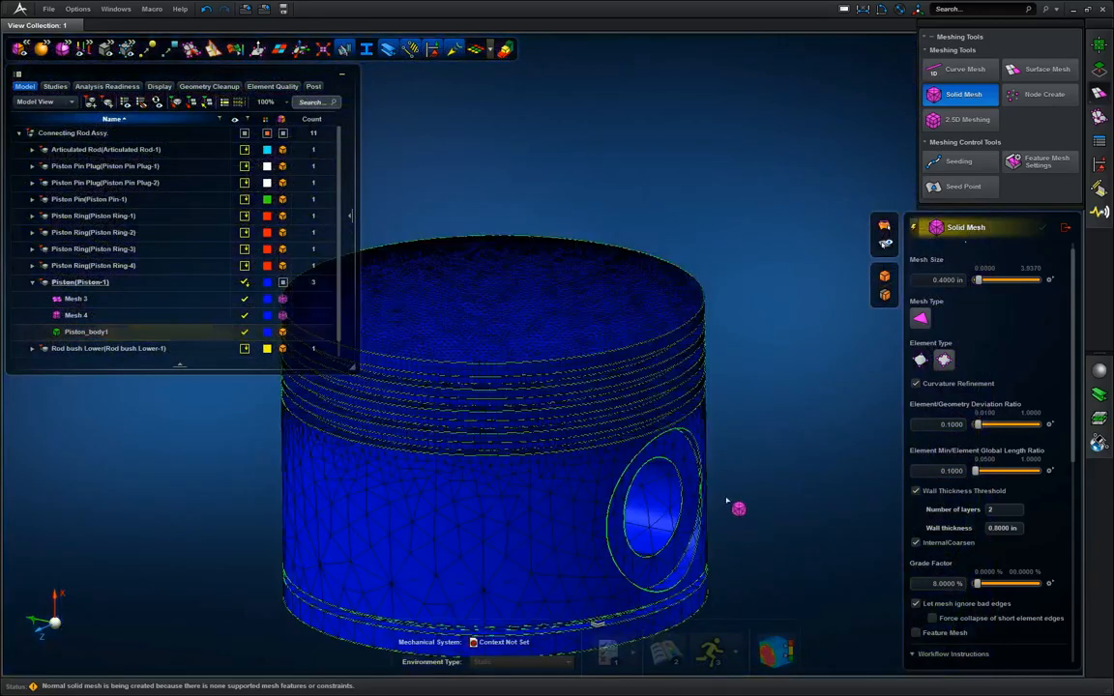
mouse_move(758, 465)
middle_down()
mouse_move(776, 413)
mouse_move(766, 471)
middle_up()
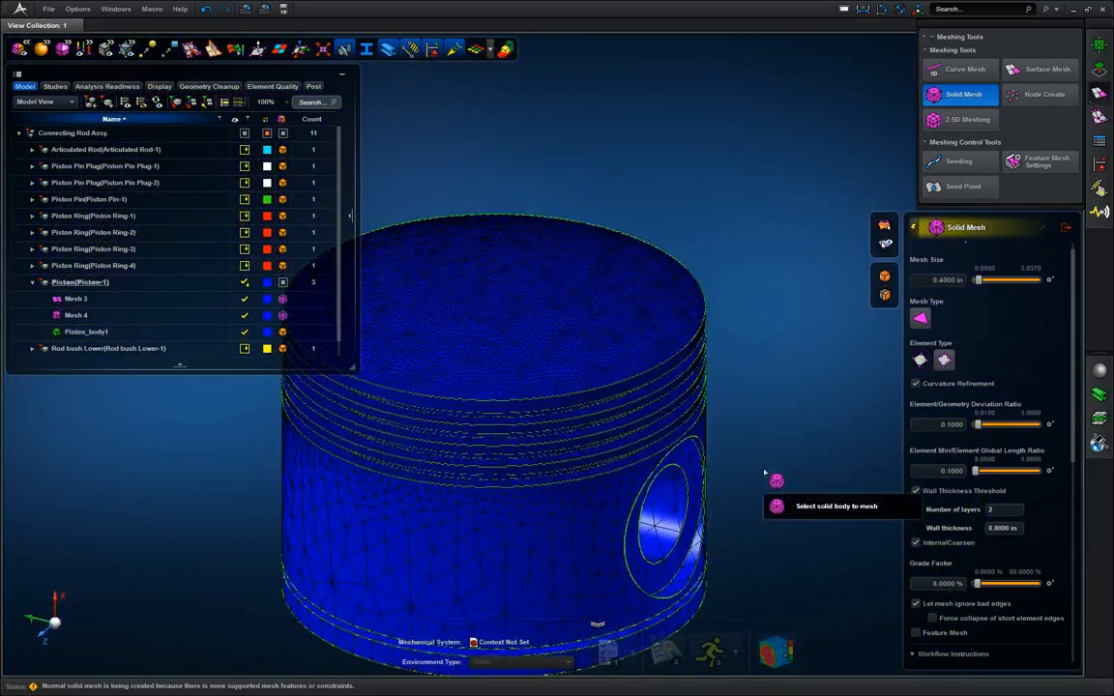
scroll(720, 379, up, 2)
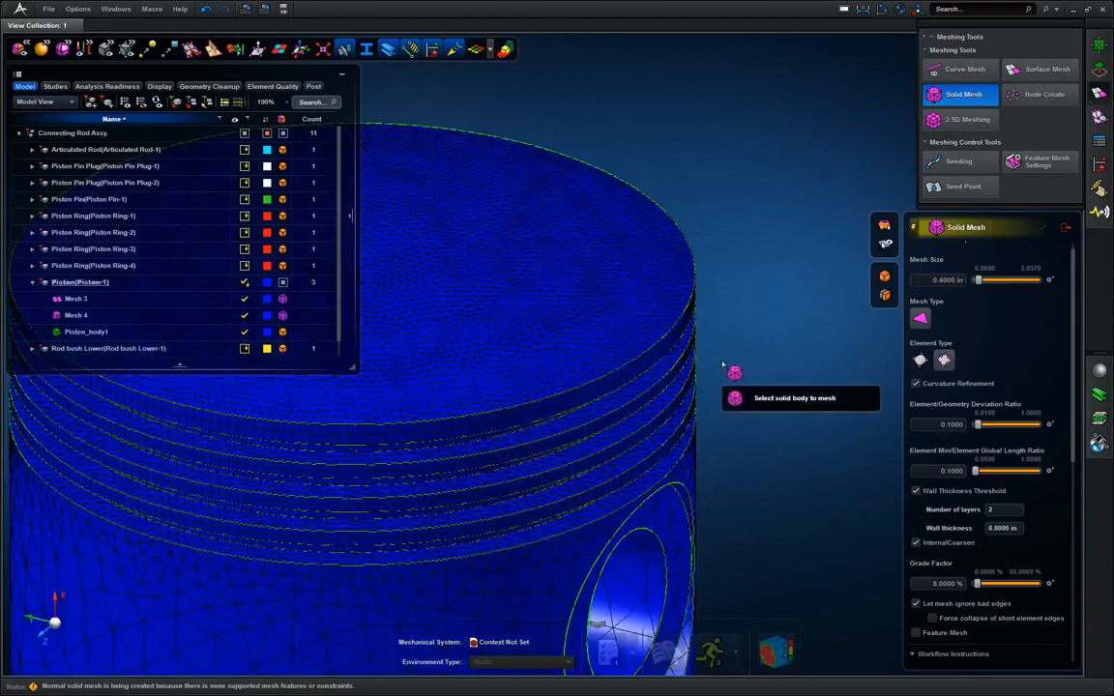